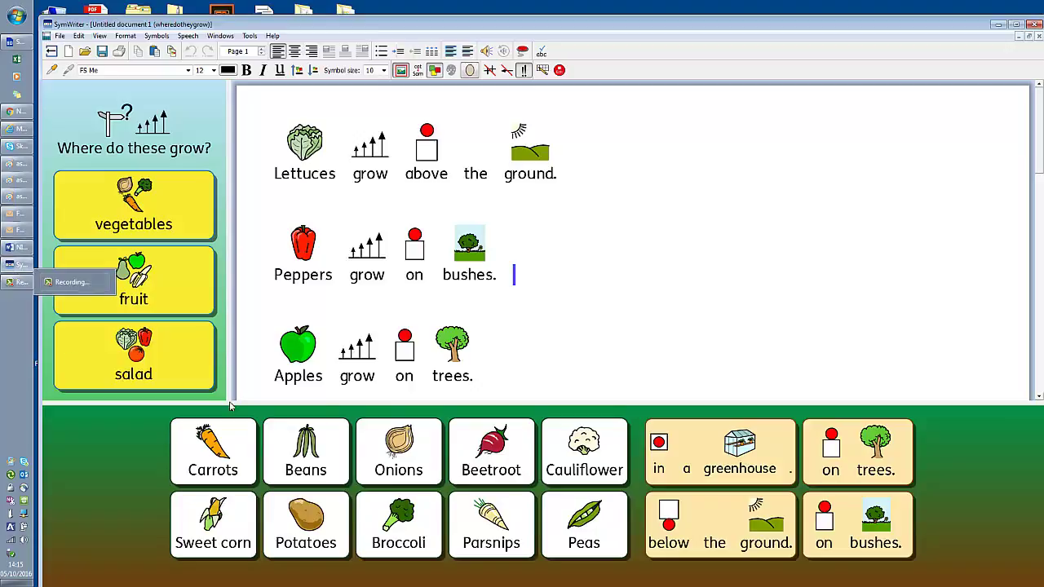
Delete all the existing symbol sentences about lettuces, peppers and apples from the document.
{"action": "left_click_drag", "start_coordinate": [495, 375], "coordinate": [242, 90]}
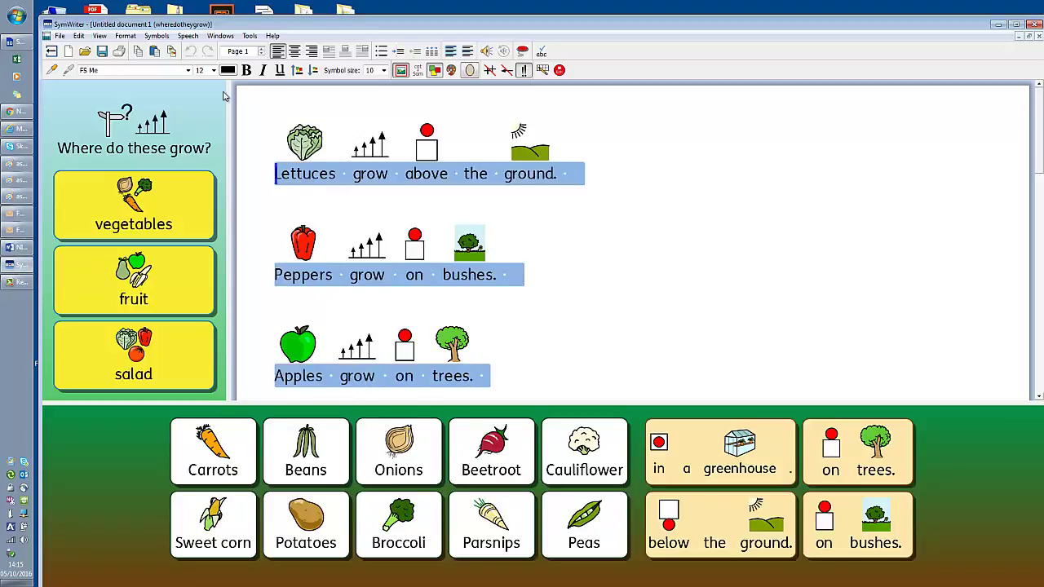
{"action": "key", "text": "Delete"}
{"action": "left_click_drag", "start_coordinate": [261, 208], "coordinate": [552, 410]}
{"action": "key", "text": "Delete"}
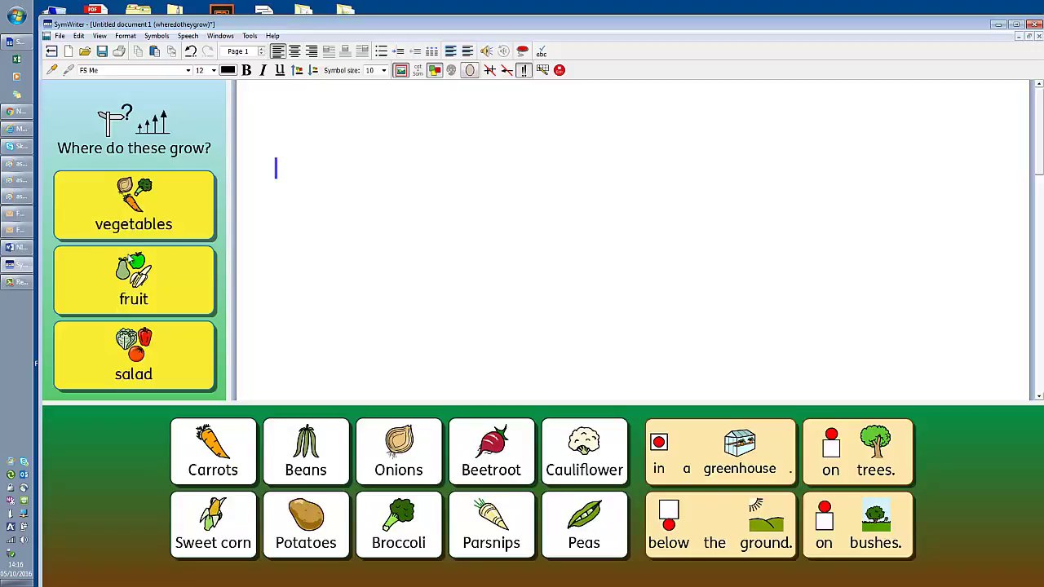
Look through the fruit, salad and vegetables word grids, ending on the vegetables grid.
{"action": "left_click", "coordinate": [131, 265]}
{"action": "left_click", "coordinate": [130, 266]}
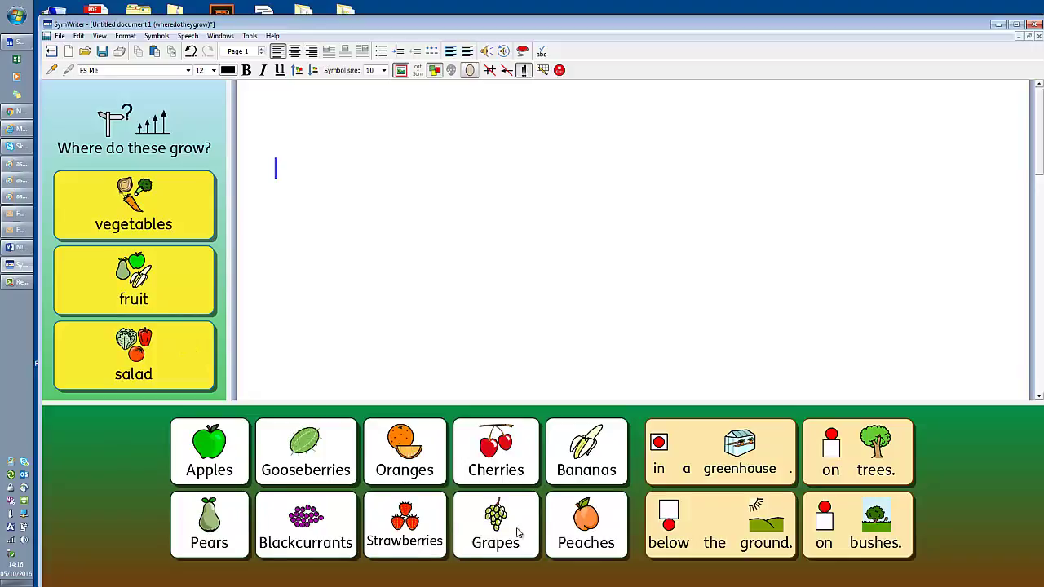
{"action": "left_click", "coordinate": [170, 367]}
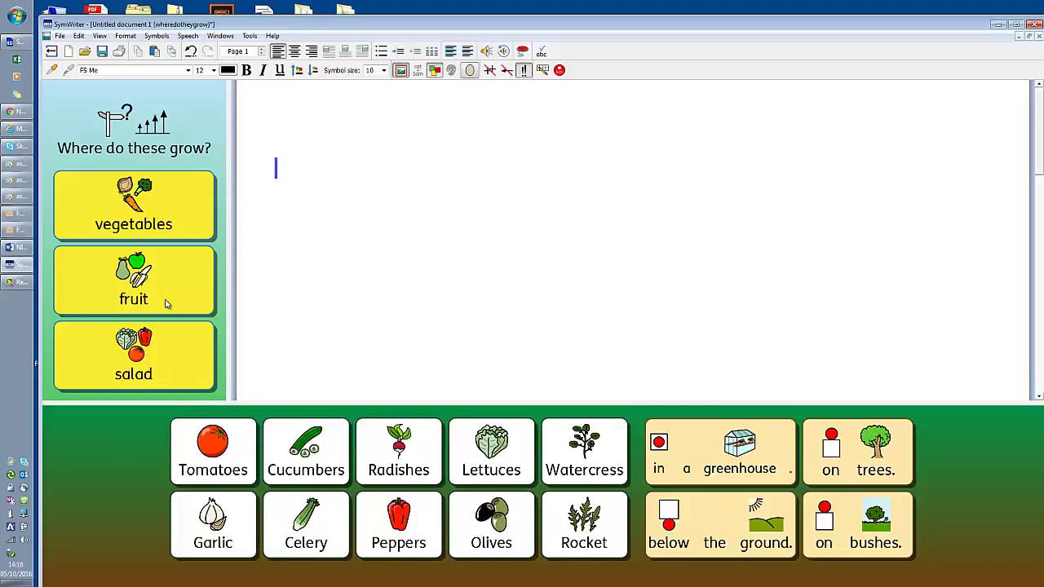
{"action": "left_click", "coordinate": [165, 222]}
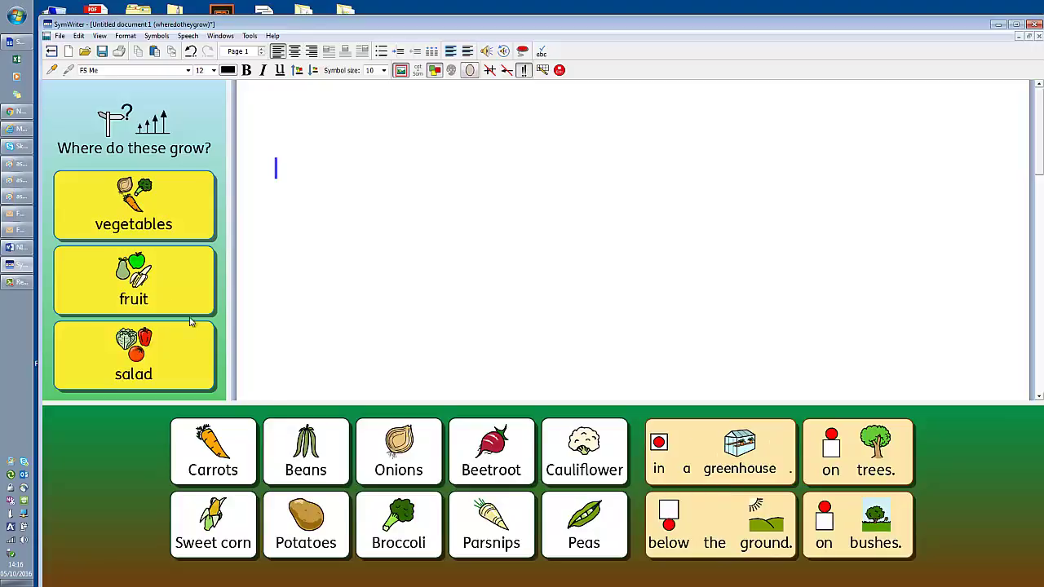
{"action": "left_click", "coordinate": [138, 355]}
{"action": "left_click", "coordinate": [168, 360]}
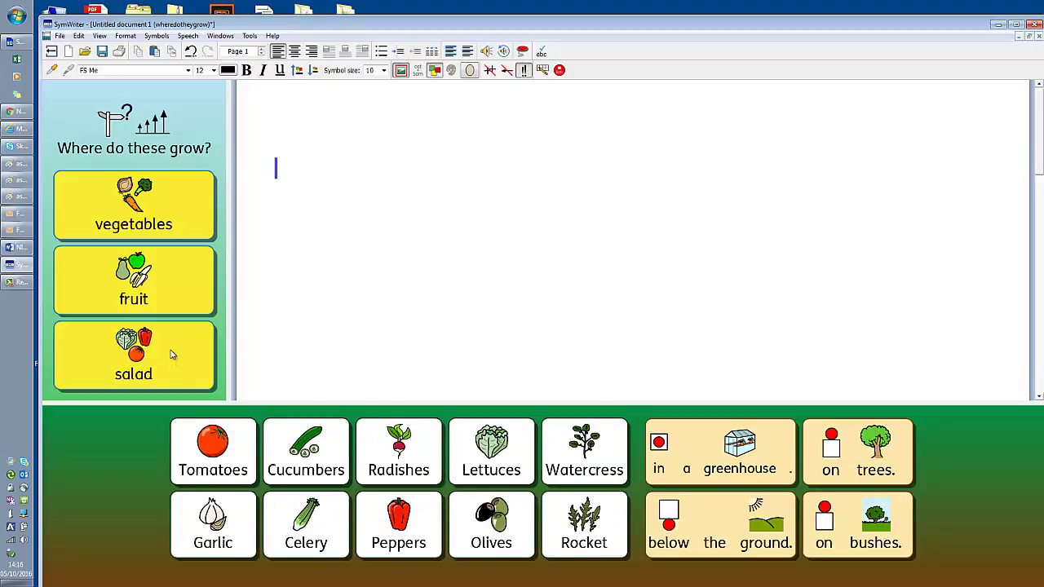
{"action": "left_click", "coordinate": [168, 231]}
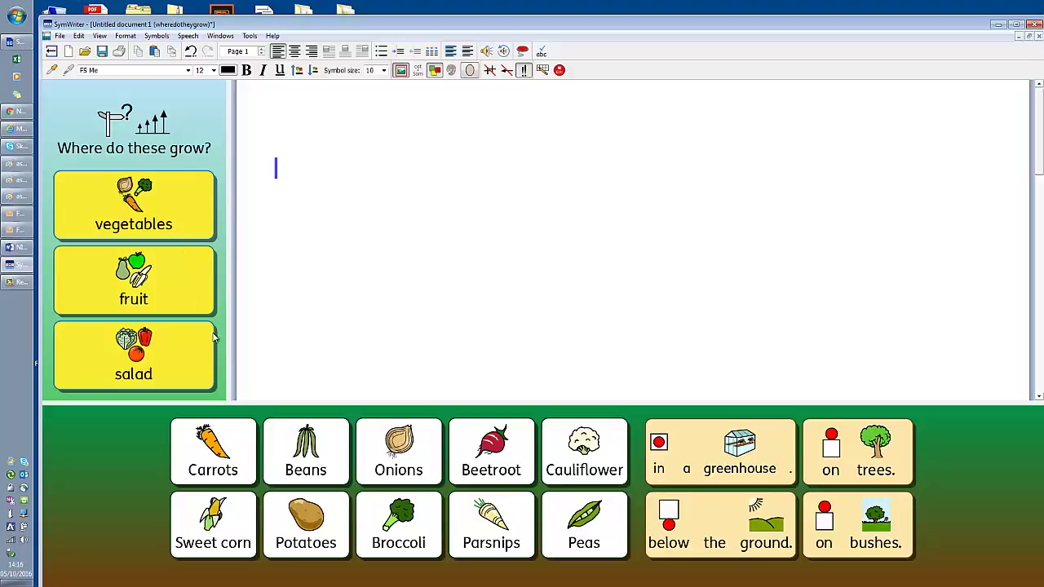
Build the sentences "Carrots grow below the ground." and "Apples grow on trees." from the vegetables and fruit grids.
{"action": "left_click", "coordinate": [219, 461]}
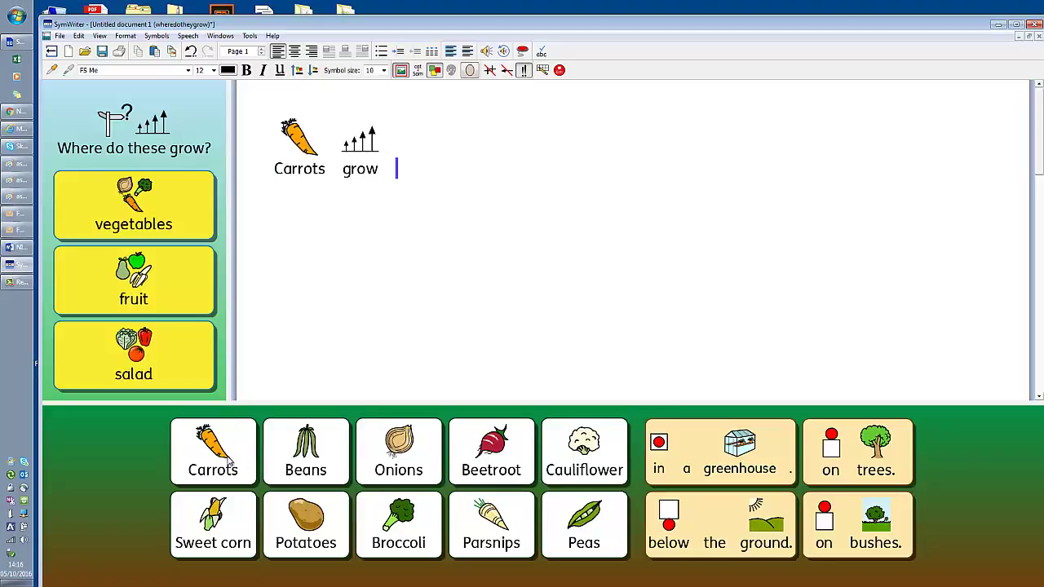
{"action": "left_click", "coordinate": [730, 534]}
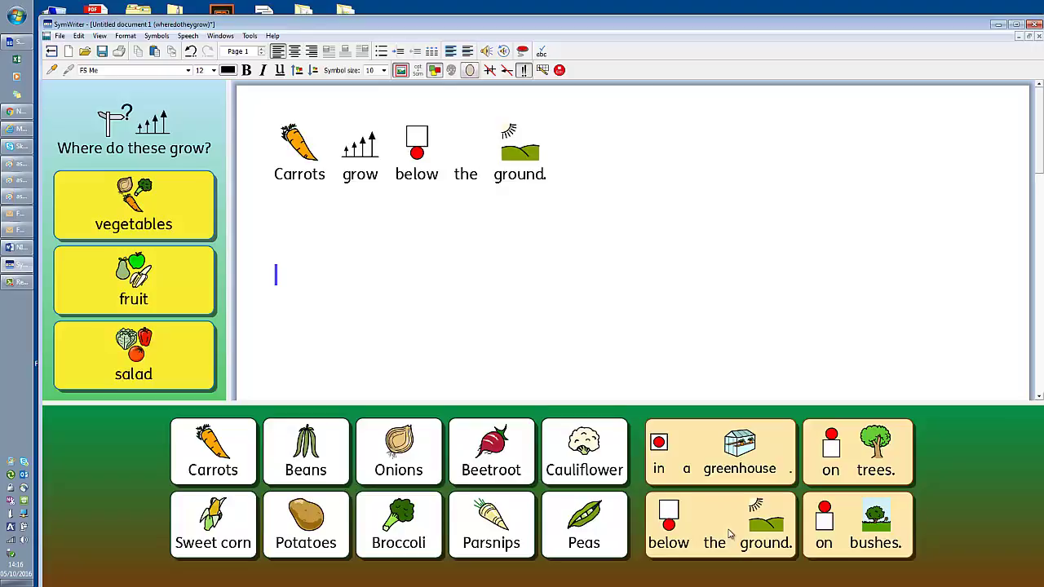
{"action": "left_click", "coordinate": [187, 283]}
{"action": "left_click", "coordinate": [214, 450]}
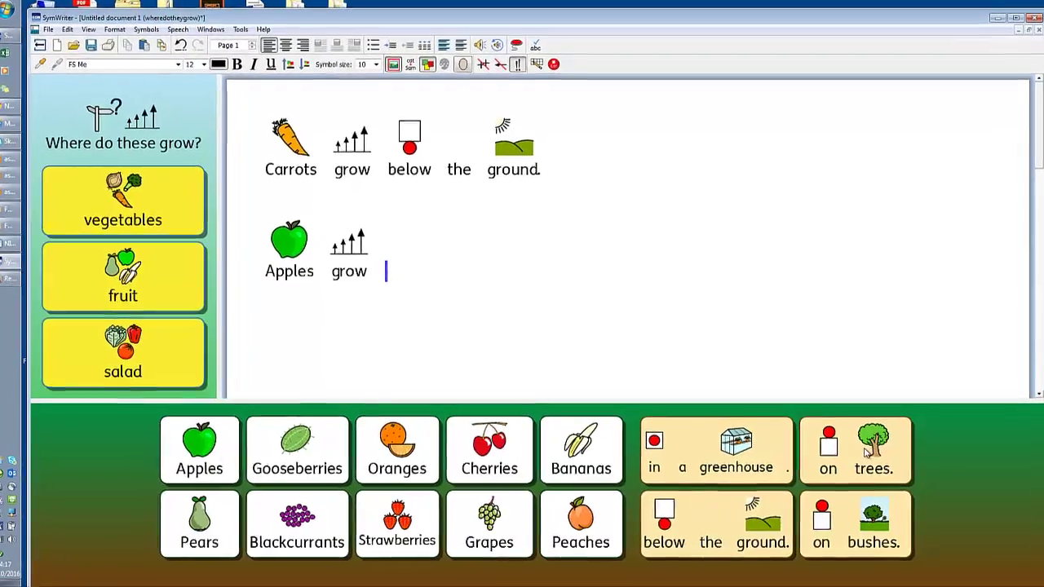
{"action": "left_click", "coordinate": [867, 454]}
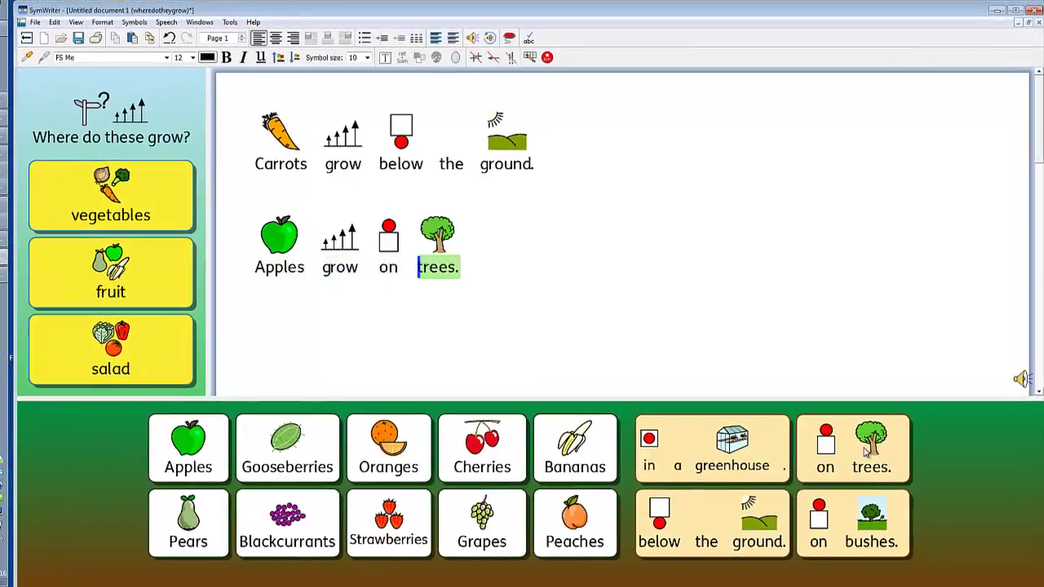
Build the sentence "Peppers grow below the ground." using the salad grid.
{"action": "left_click", "coordinate": [116, 353]}
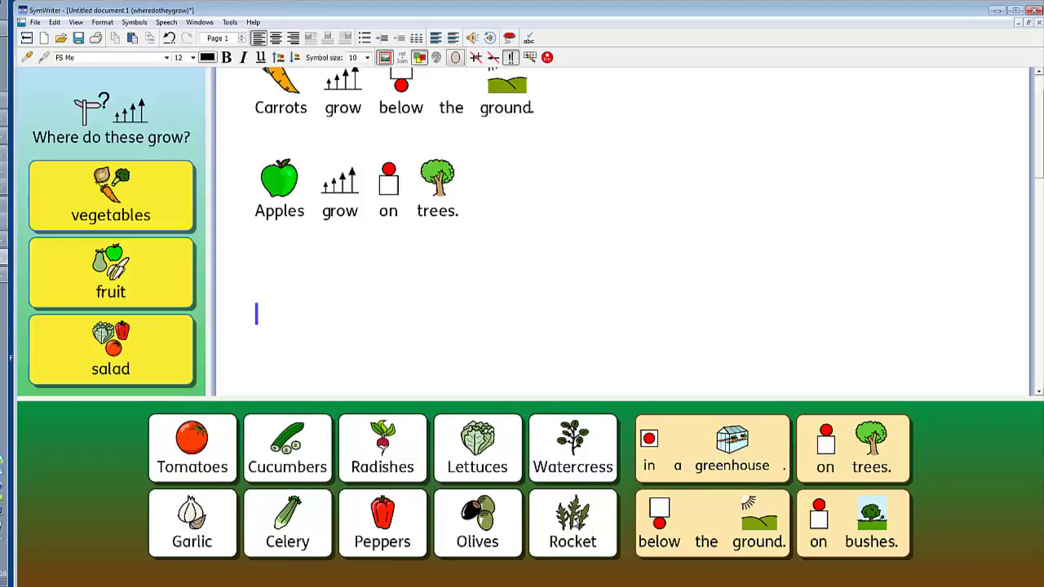
{"action": "left_click", "coordinate": [387, 534]}
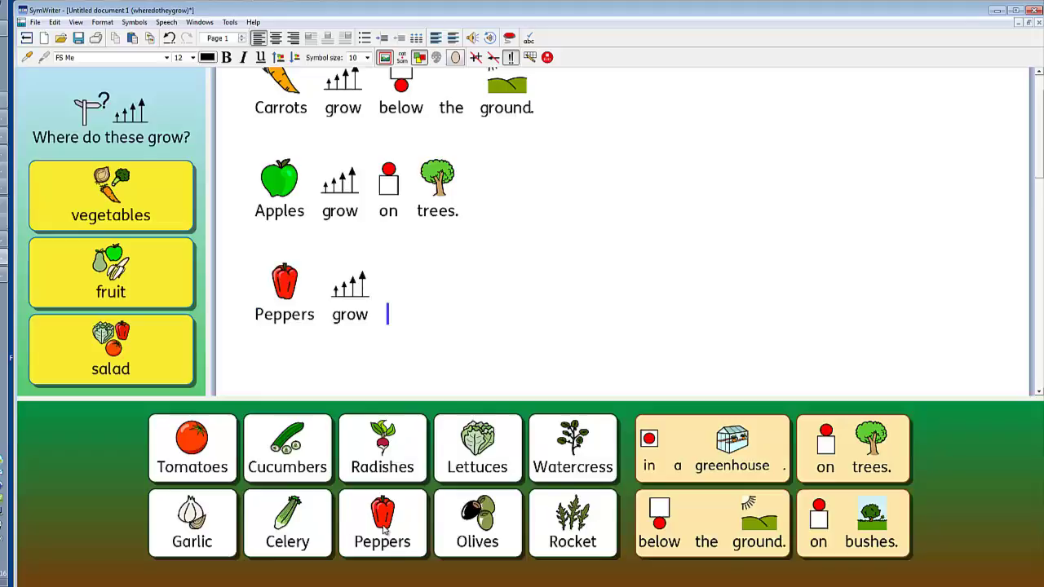
{"action": "left_click", "coordinate": [712, 526]}
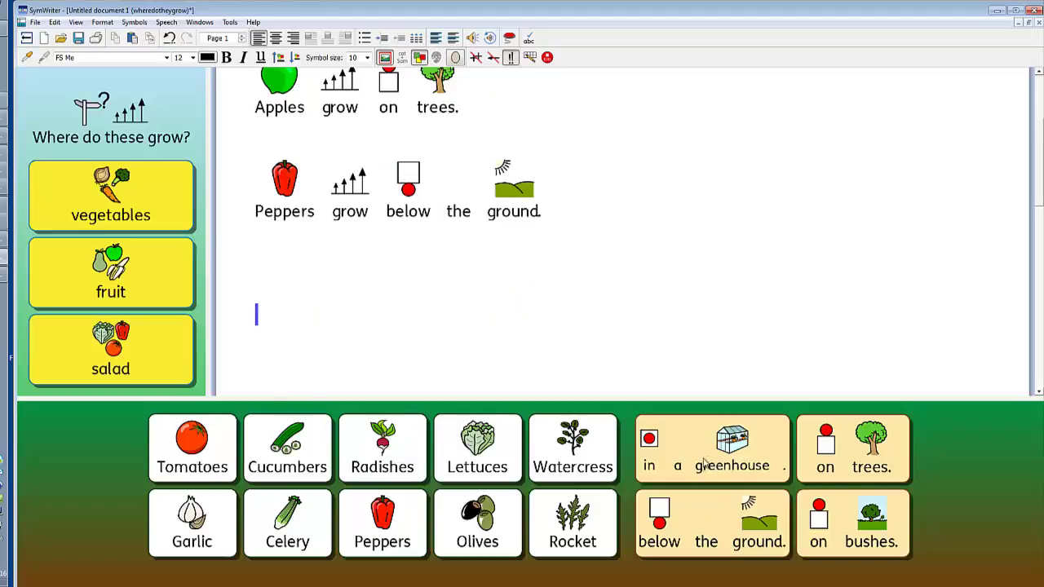
Switch the environment to edit mode, return it to the player and view the fruit word grid.
{"action": "left_click", "coordinate": [549, 57]}
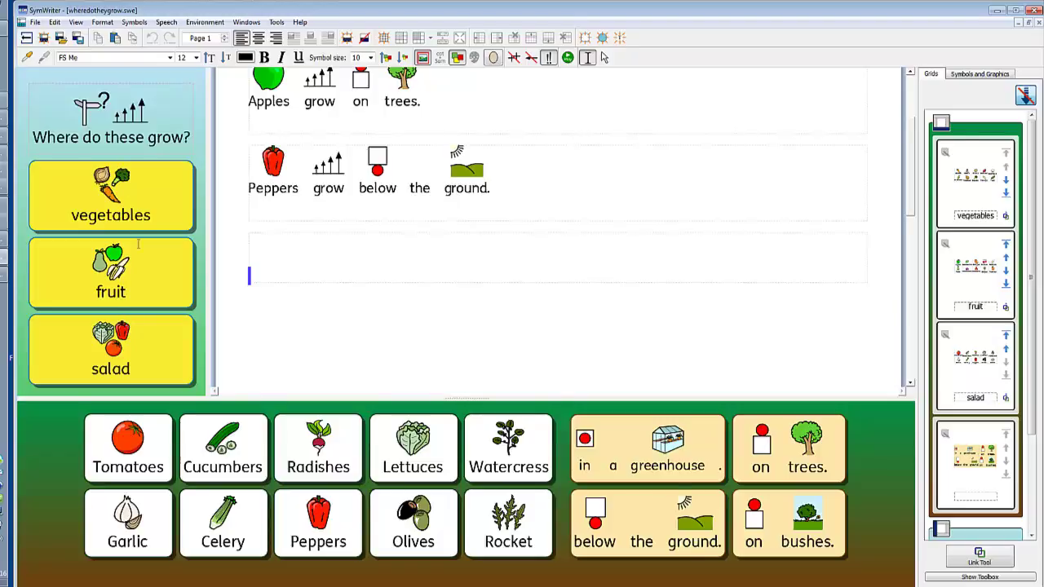
{"action": "left_click", "coordinate": [568, 57]}
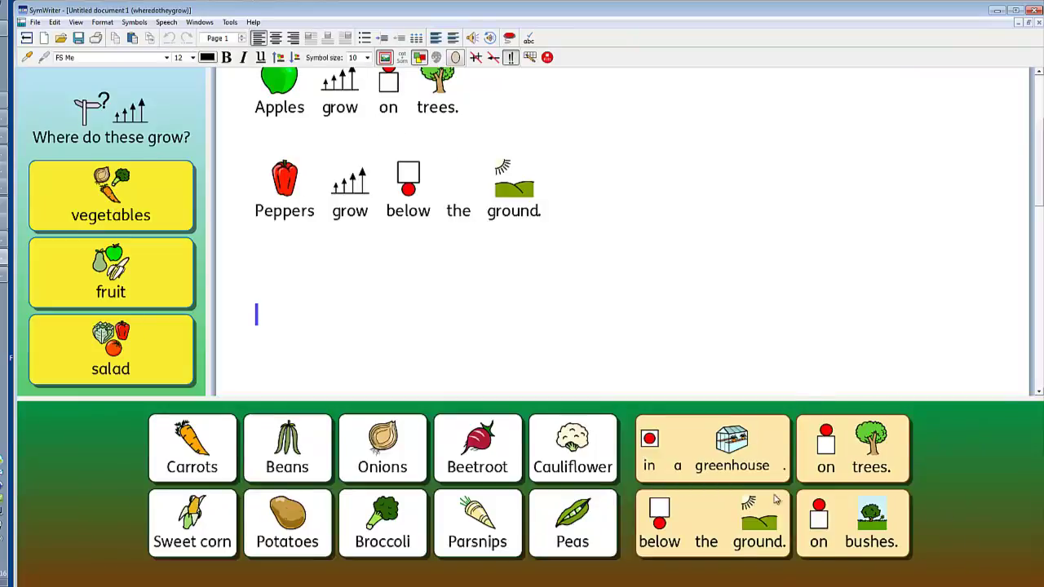
{"action": "left_click", "coordinate": [132, 300]}
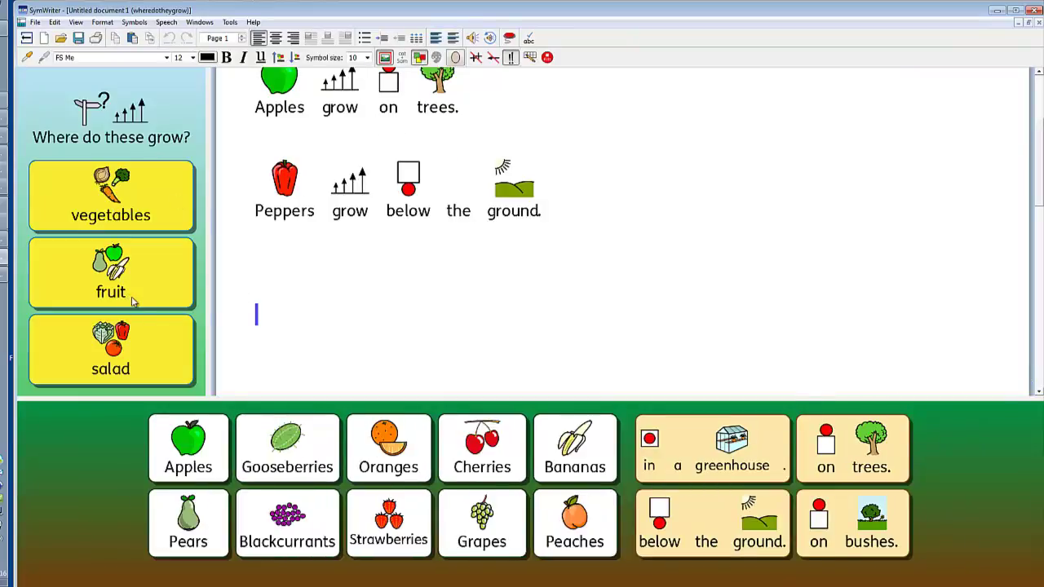
{"action": "left_click", "coordinate": [135, 366]}
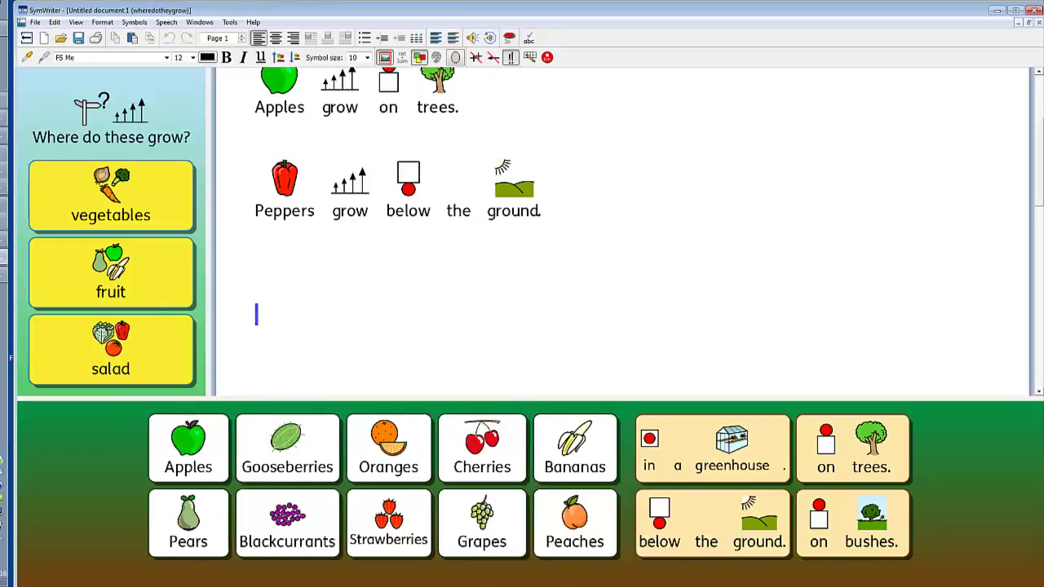
In edit mode, replace "in a greenhouse" in the sentence-ending cell with "above the ground", keeping the full stop.
{"action": "left_click", "coordinate": [546, 58]}
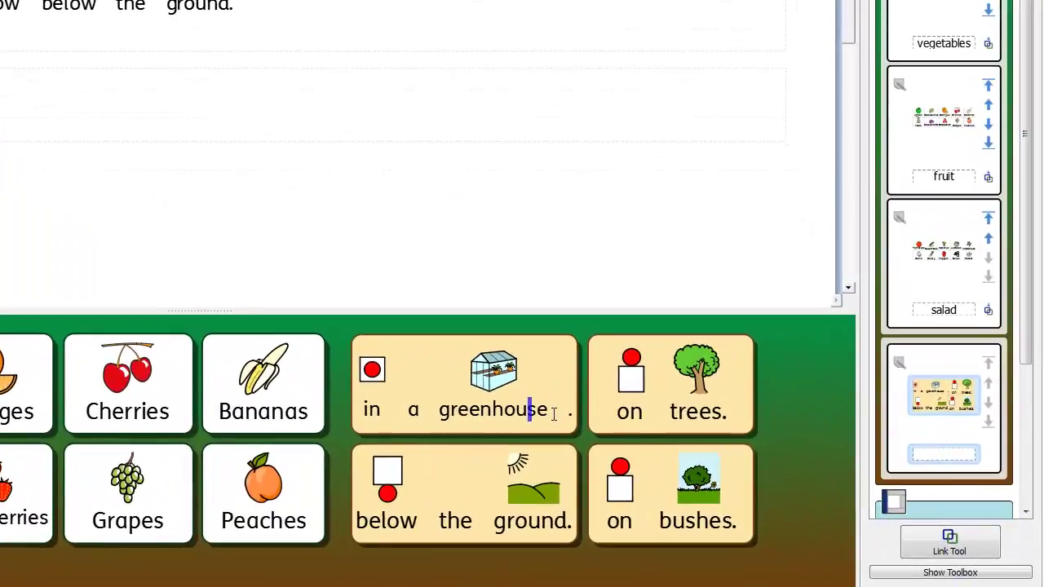
{"action": "left_click_drag", "start_coordinate": [592, 424], "coordinate": [408, 436]}
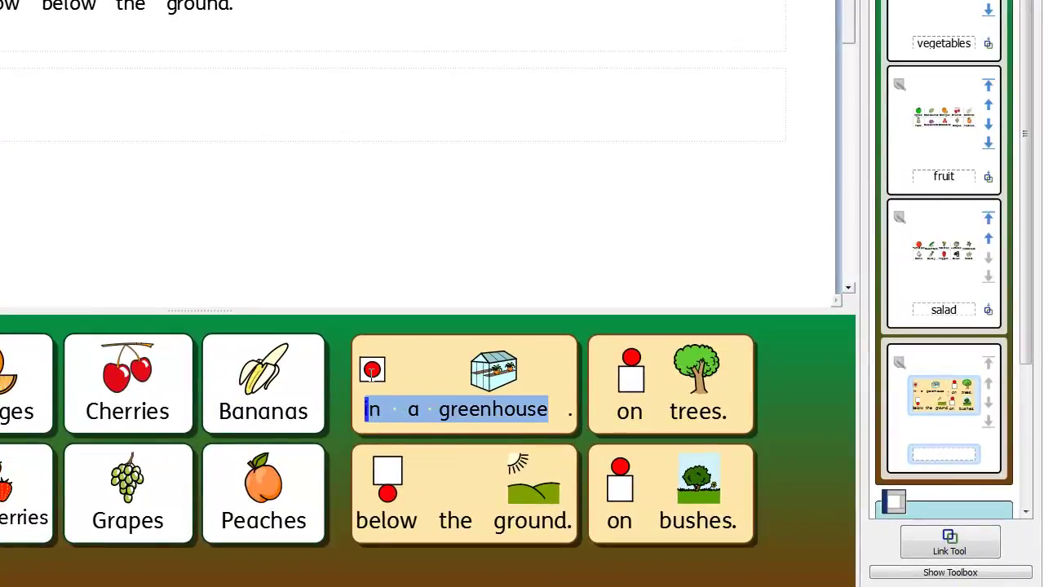
{"action": "type", "text": "in"}
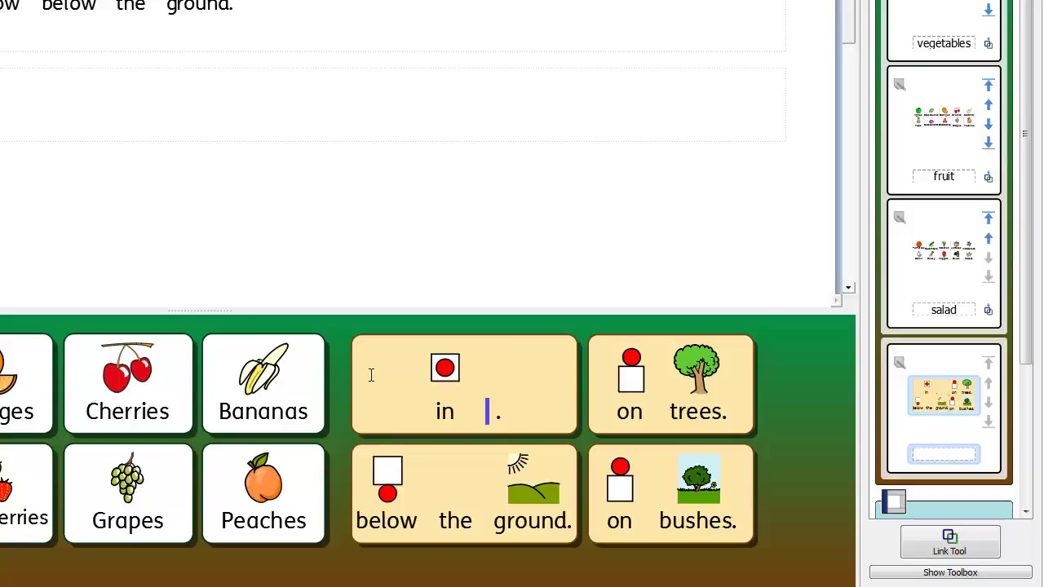
{"action": "key", "text": "BackSpace"}
{"action": "key", "text": "BackSpace"}
{"action": "key", "text": "BackSpace"}
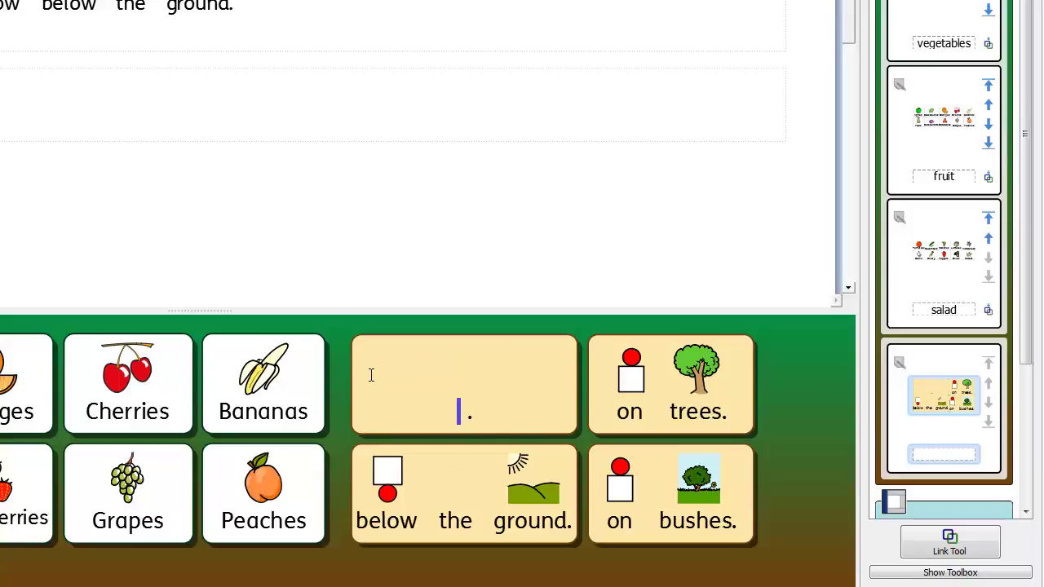
{"action": "type", "text": "abo"}
{"action": "type", "text": "ve the groun"}
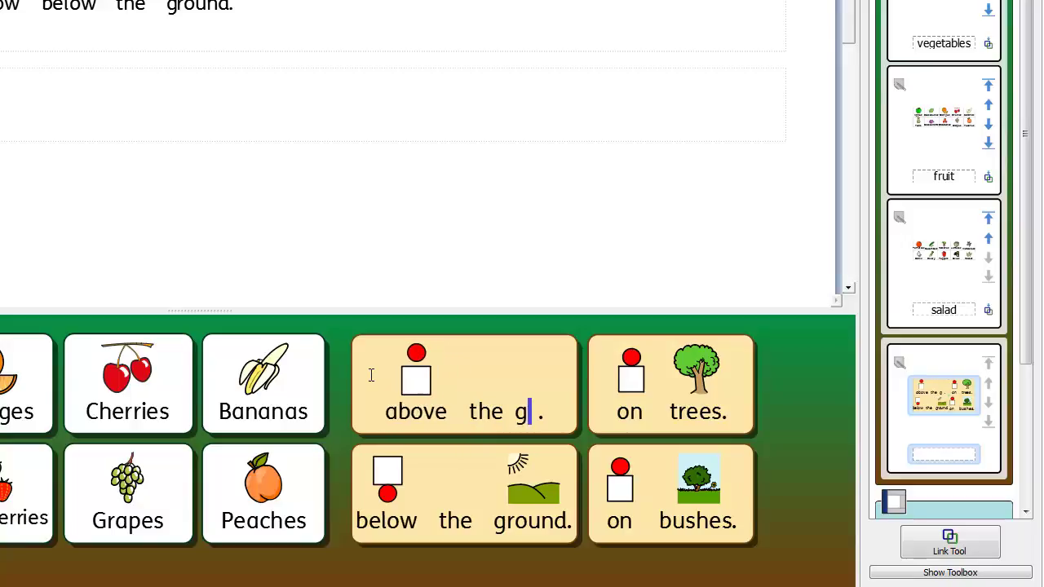
{"action": "type", "text": "d"}
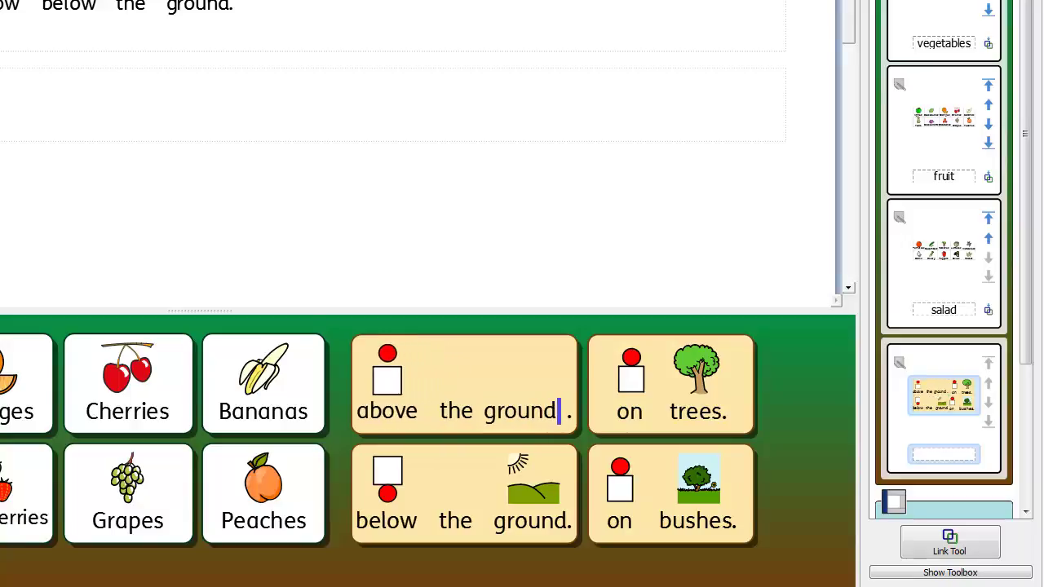
Return to the player without saving the environment and build the sentence "Cauliflower grows above the ground.".
{"action": "key", "text": "F4"}
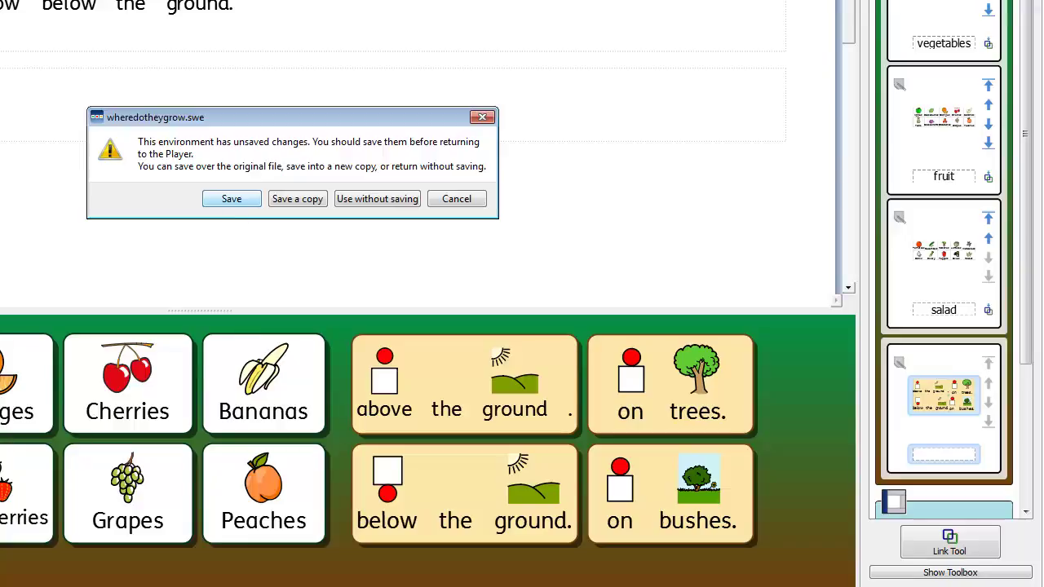
{"action": "left_click", "coordinate": [367, 200]}
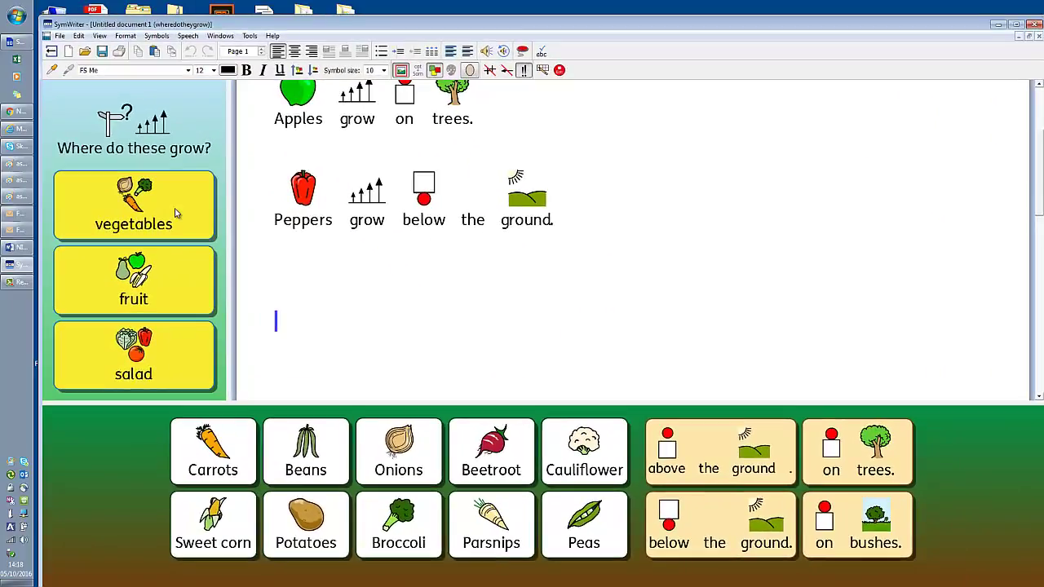
{"action": "left_click", "coordinate": [575, 441]}
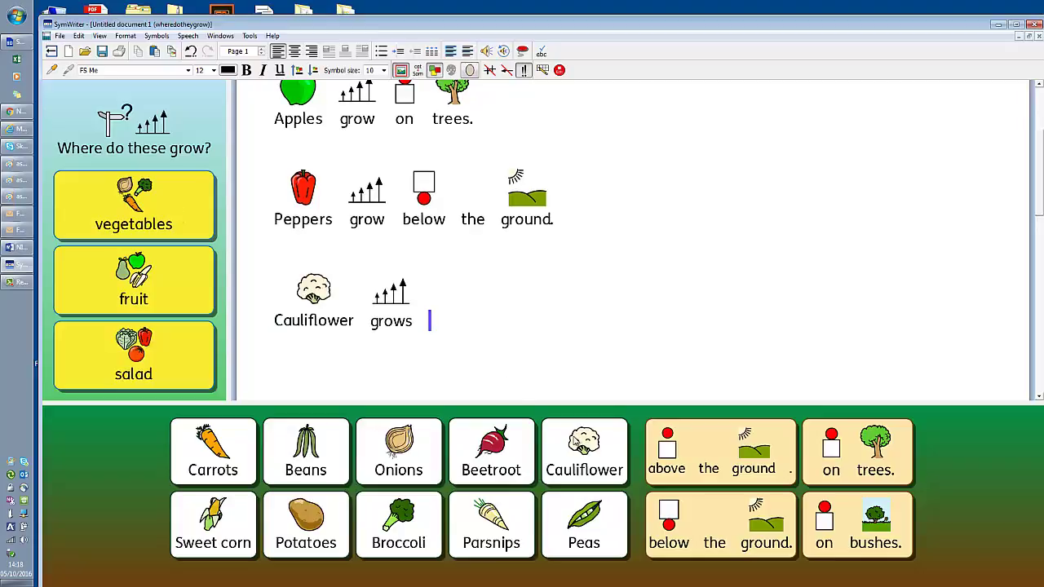
{"action": "left_click", "coordinate": [681, 450]}
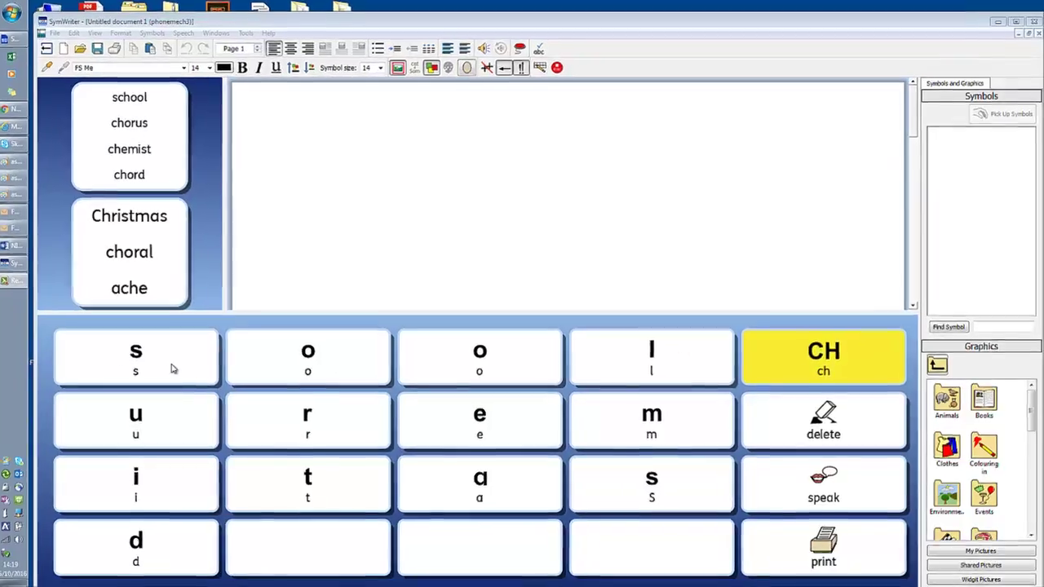
Spell the word "school" with the letter cells, using the ch cell for its phoneme, and have it spoken.
{"action": "left_click", "coordinate": [156, 364]}
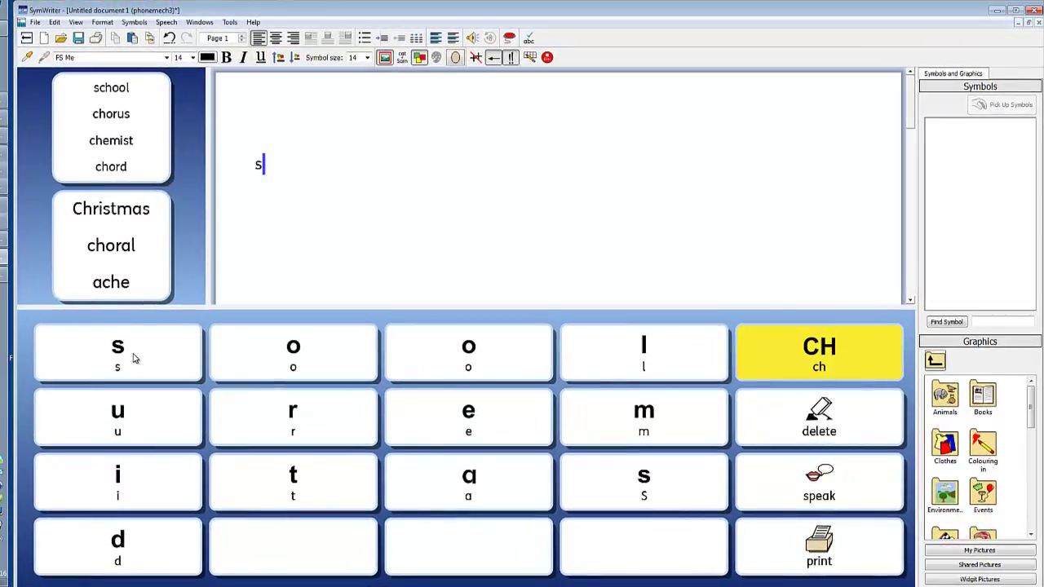
{"action": "left_click", "coordinate": [778, 354]}
{"action": "left_click", "coordinate": [331, 361]}
{"action": "left_click", "coordinate": [447, 352]}
{"action": "left_click", "coordinate": [629, 364]}
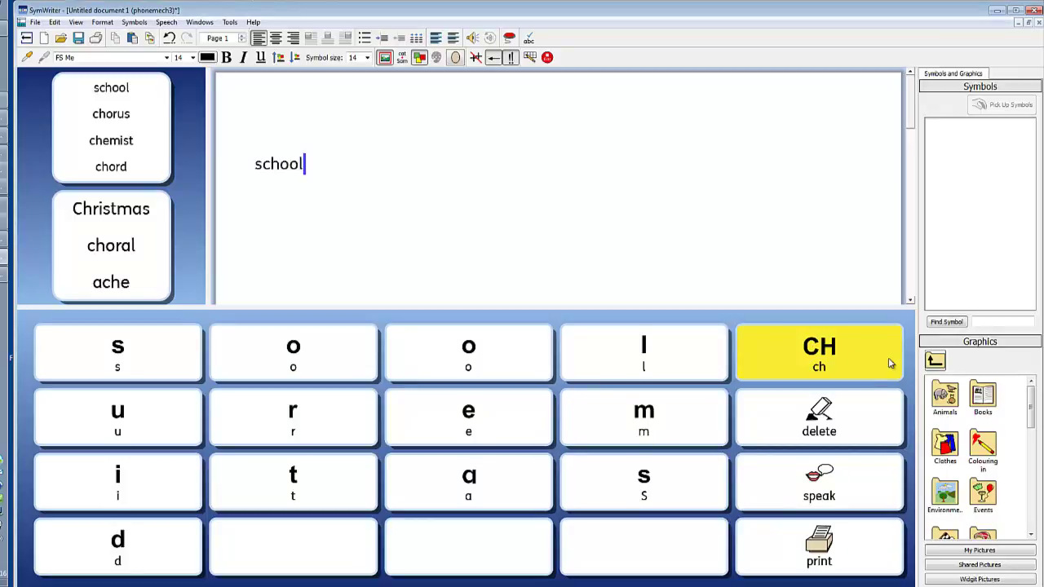
{"action": "left_click", "coordinate": [832, 473]}
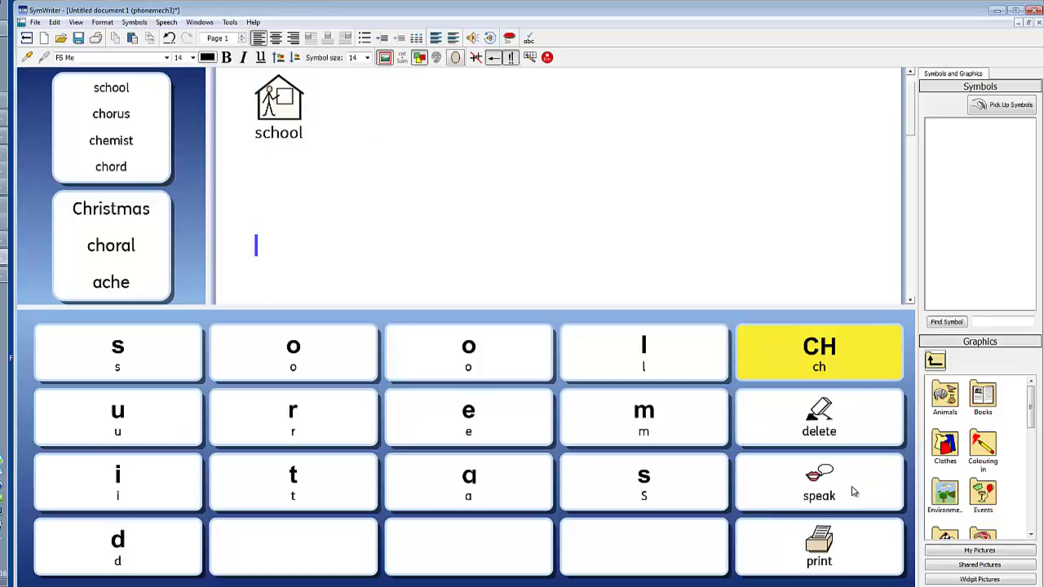
Spell "chorus" with the letter cells, deleting the extra u, have it spoken and start a new line.
{"action": "left_click", "coordinate": [834, 357]}
{"action": "left_click", "coordinate": [313, 354]}
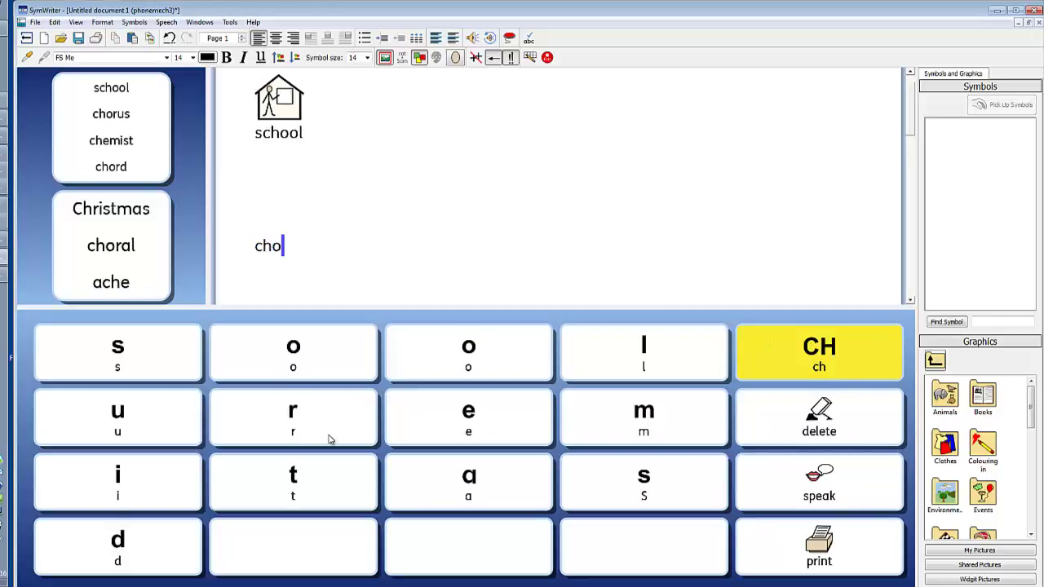
{"action": "left_click", "coordinate": [327, 421]}
{"action": "left_click", "coordinate": [145, 424]}
{"action": "left_click", "coordinate": [138, 399]}
{"action": "left_click", "coordinate": [833, 428]}
{"action": "left_click", "coordinate": [144, 372]}
{"action": "left_click", "coordinate": [813, 476]}
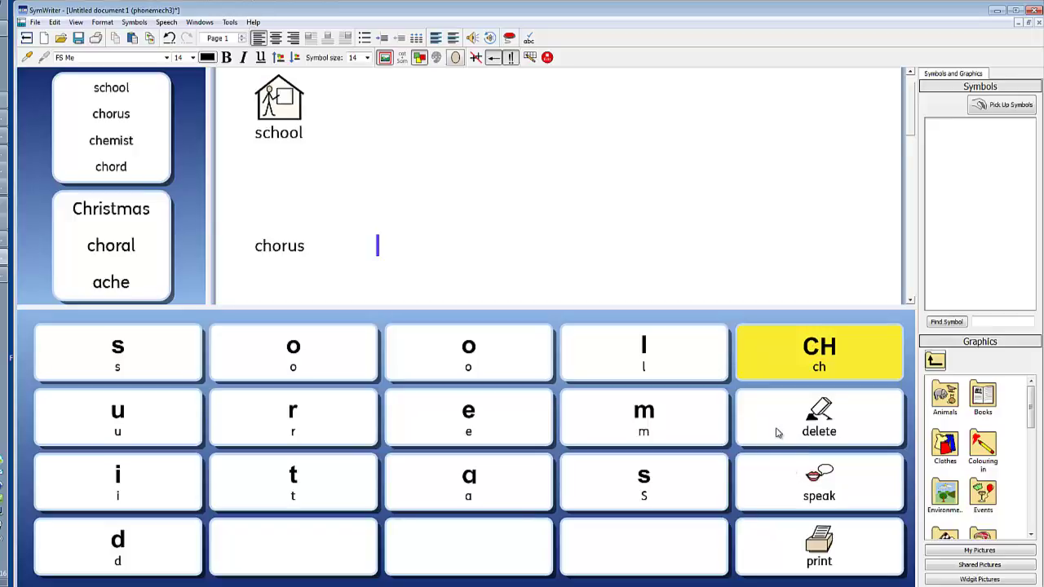
{"action": "key", "text": "Return"}
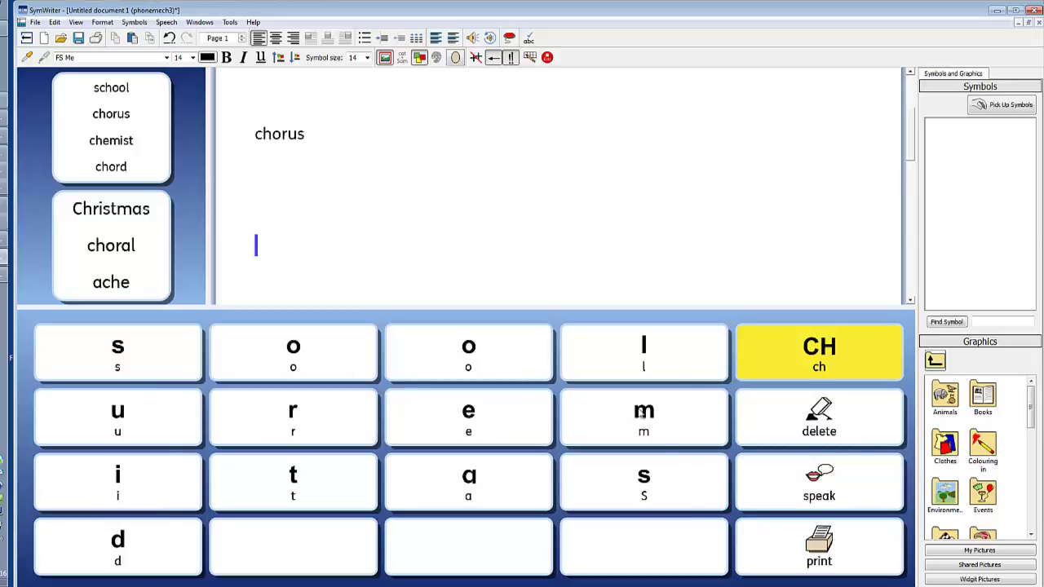
Spell "chemist" with the letter cells, using the ch cell for its phoneme, have it spoken and start a new line.
{"action": "left_click", "coordinate": [809, 343]}
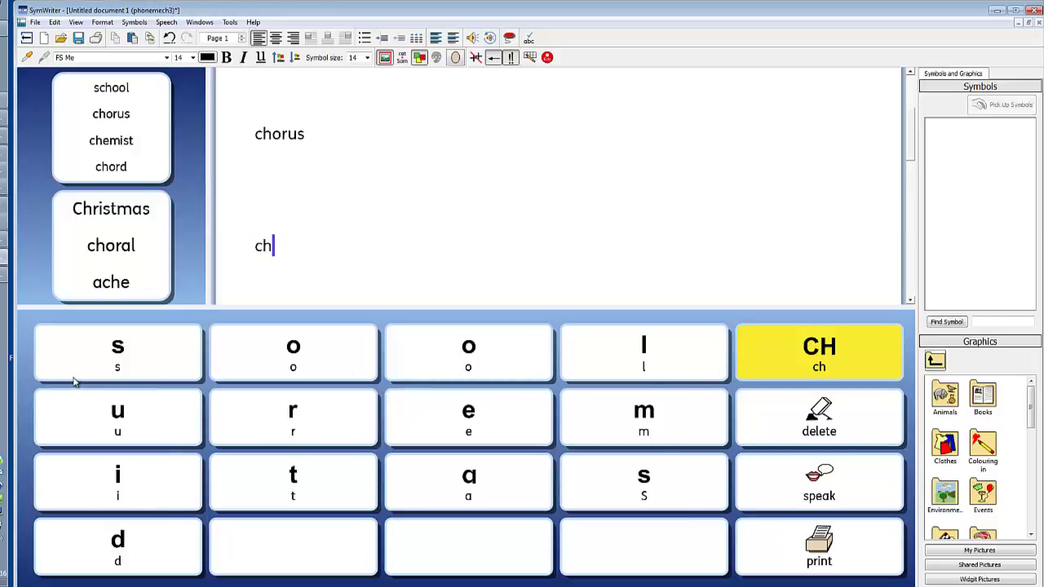
{"action": "left_click", "coordinate": [468, 427]}
{"action": "left_click", "coordinate": [608, 420]}
{"action": "left_click", "coordinate": [135, 473]}
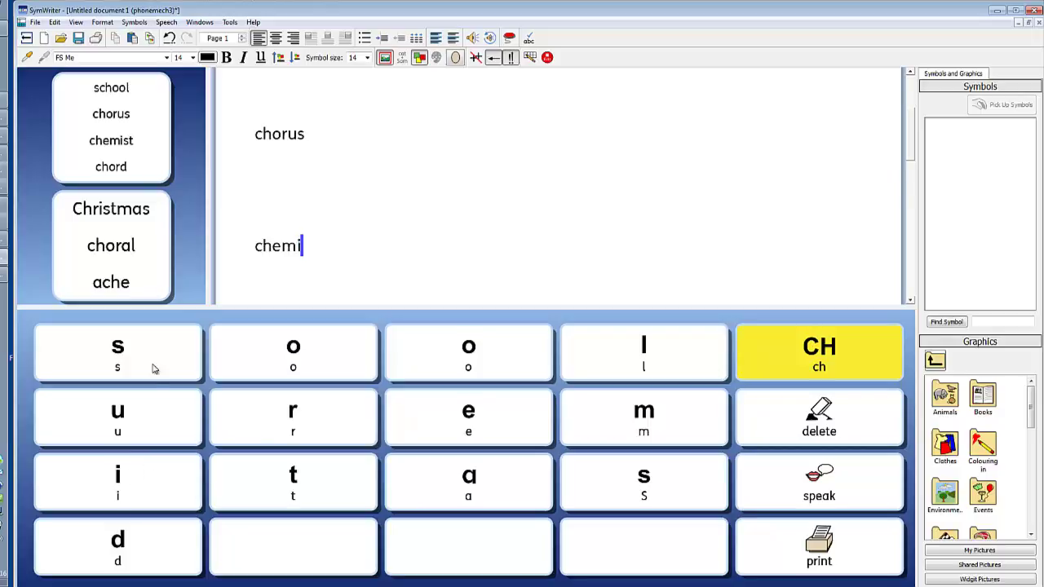
{"action": "left_click", "coordinate": [154, 363]}
{"action": "left_click", "coordinate": [300, 487]}
{"action": "left_click", "coordinate": [862, 490]}
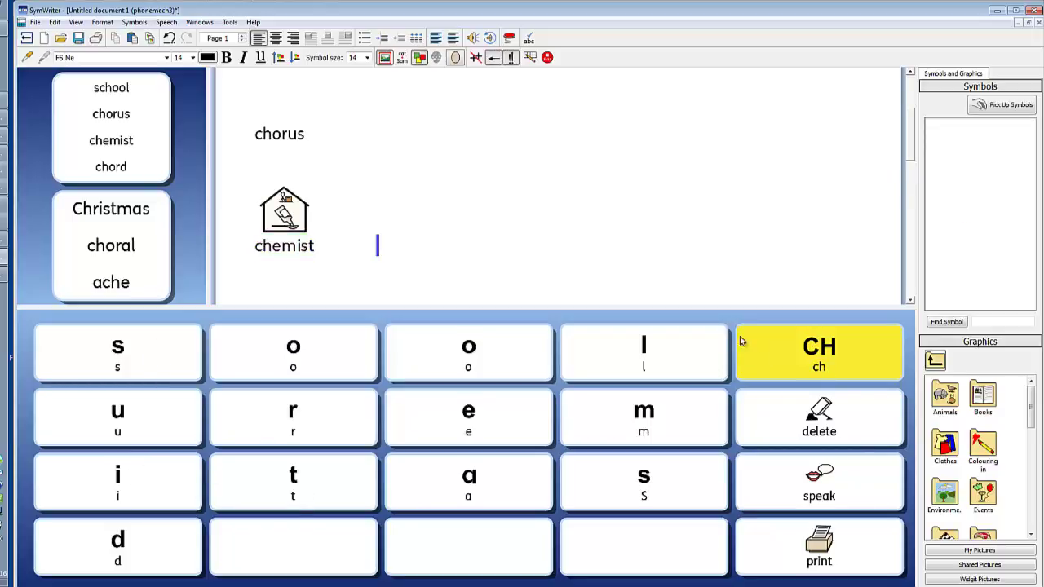
{"action": "key", "text": "Return"}
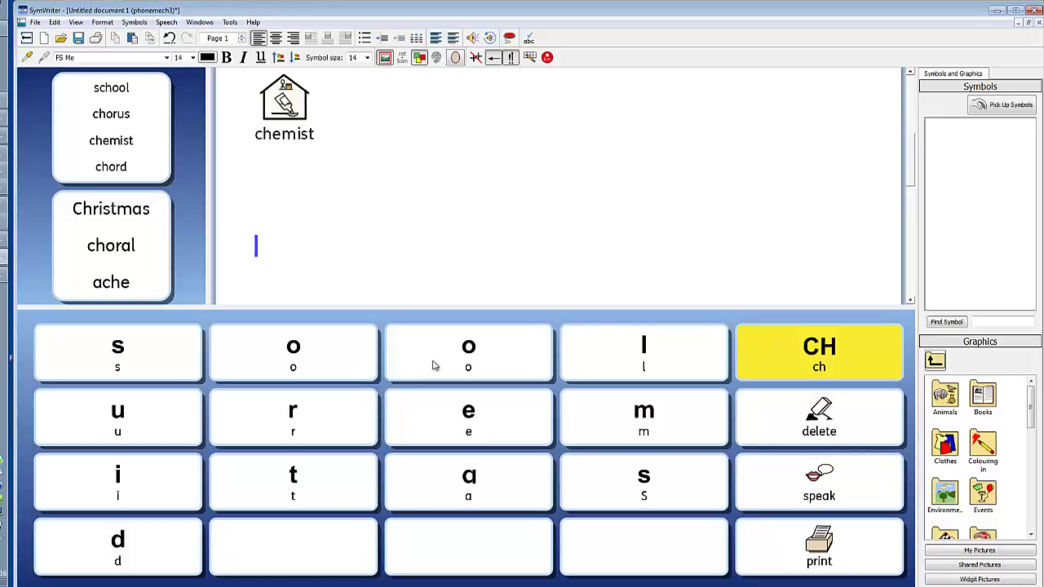
Spell "christmaS" with the letter cells, using the ch cell and ending with the capital S cell, and have it spoken.
{"action": "left_click", "coordinate": [871, 352]}
{"action": "left_click", "coordinate": [331, 430]}
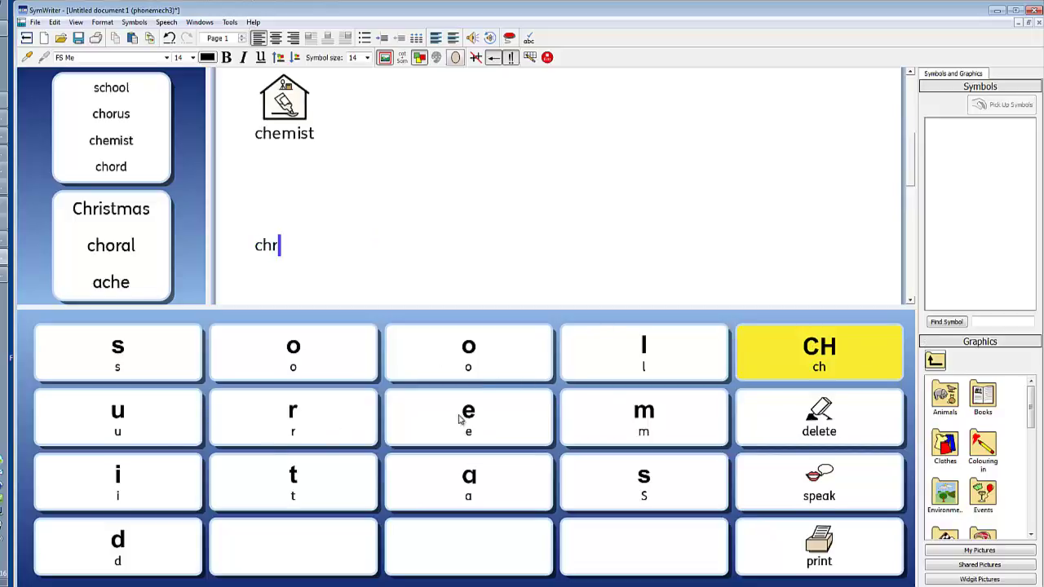
{"action": "left_click", "coordinate": [152, 491]}
{"action": "left_click", "coordinate": [143, 368]}
{"action": "left_click", "coordinate": [294, 490]}
{"action": "left_click", "coordinate": [643, 420]}
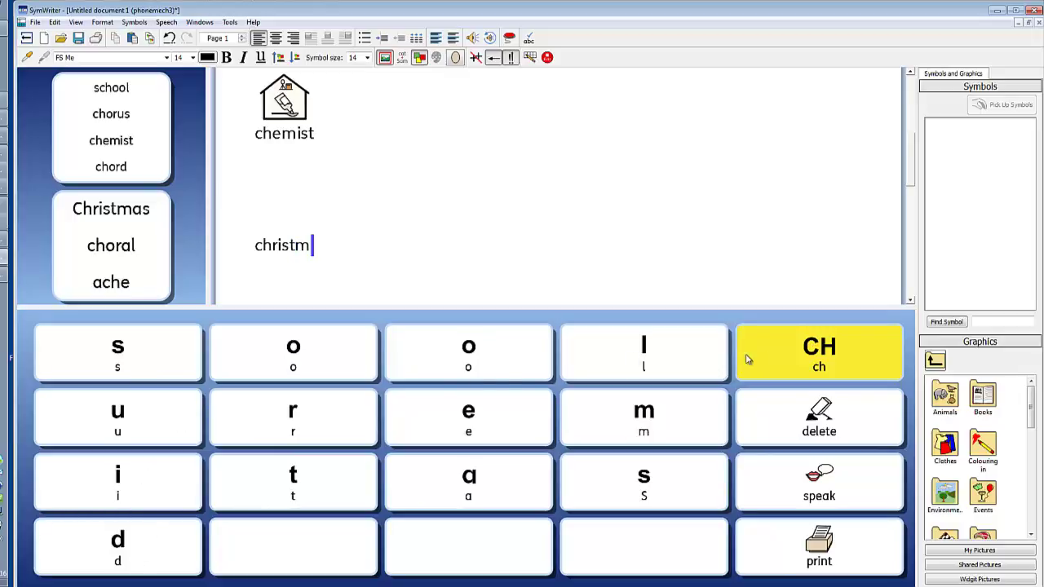
{"action": "left_click", "coordinate": [487, 491]}
{"action": "left_click", "coordinate": [667, 479]}
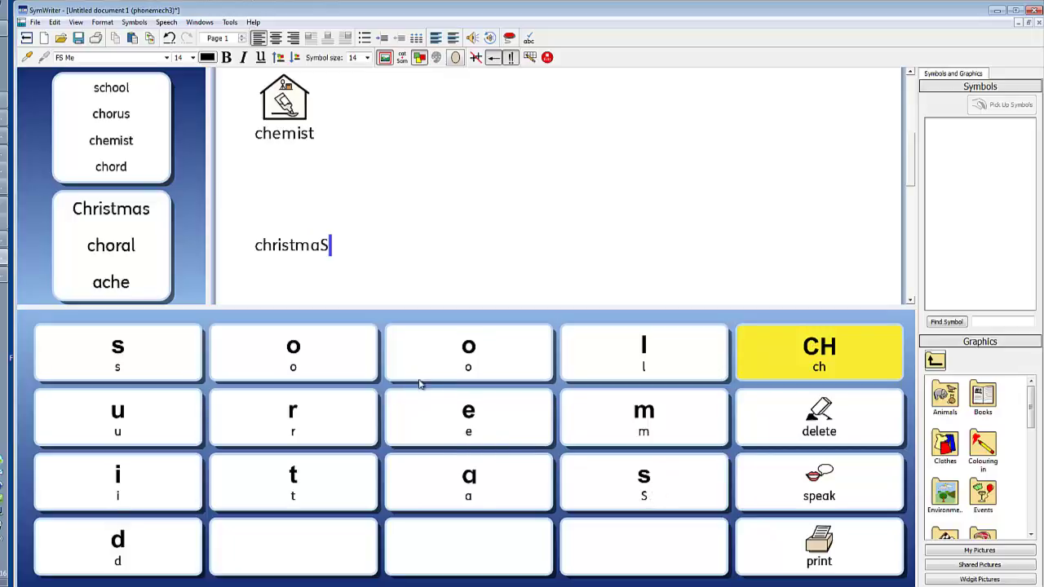
{"action": "left_click", "coordinate": [847, 483]}
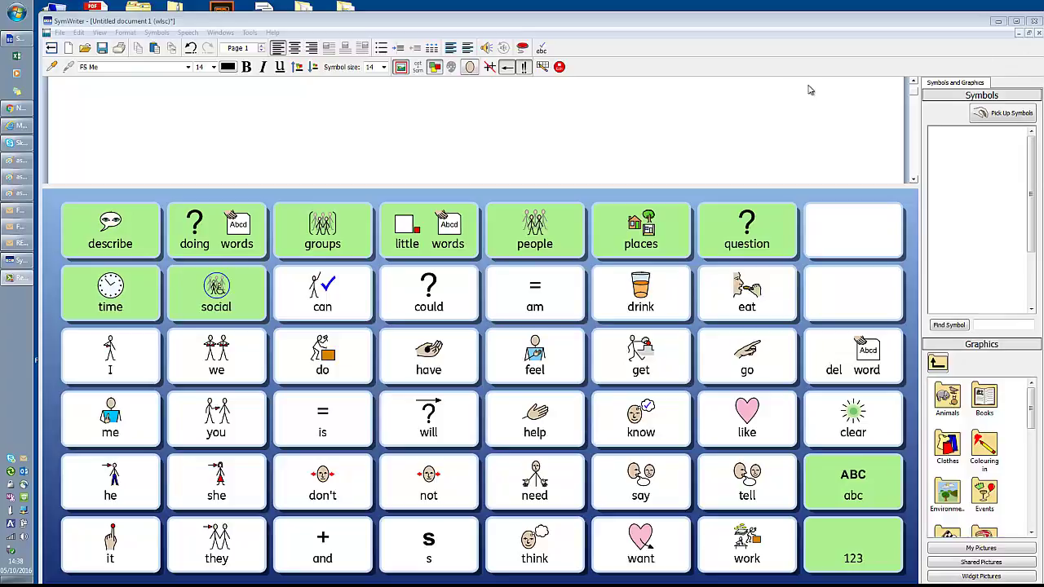
Build "I can tell that" from the word grid, taking "that" from the little words page and returning to the home page.
{"action": "left_click", "coordinate": [112, 357]}
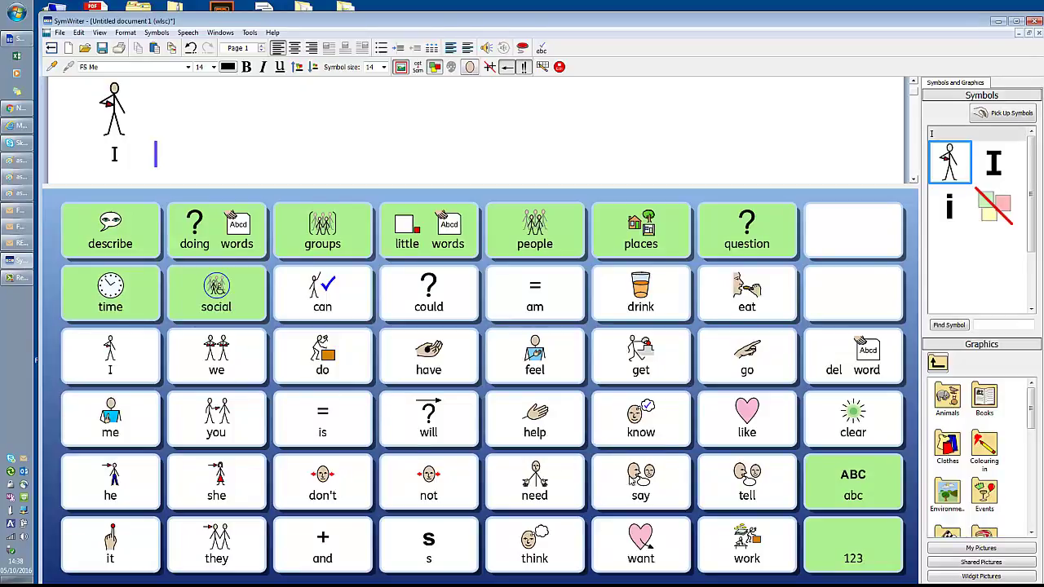
{"action": "left_click", "coordinate": [435, 234]}
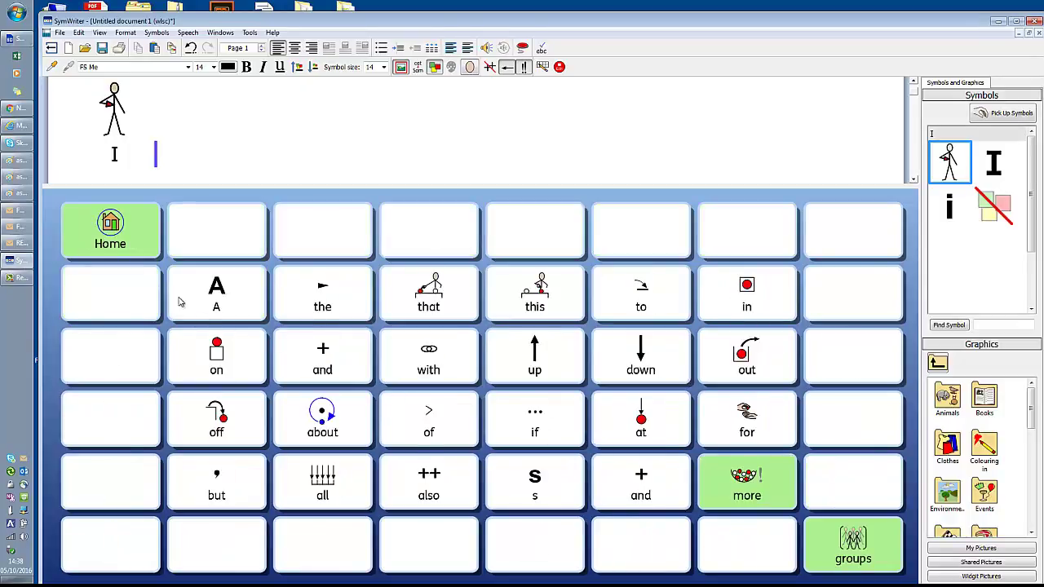
{"action": "left_click", "coordinate": [124, 240]}
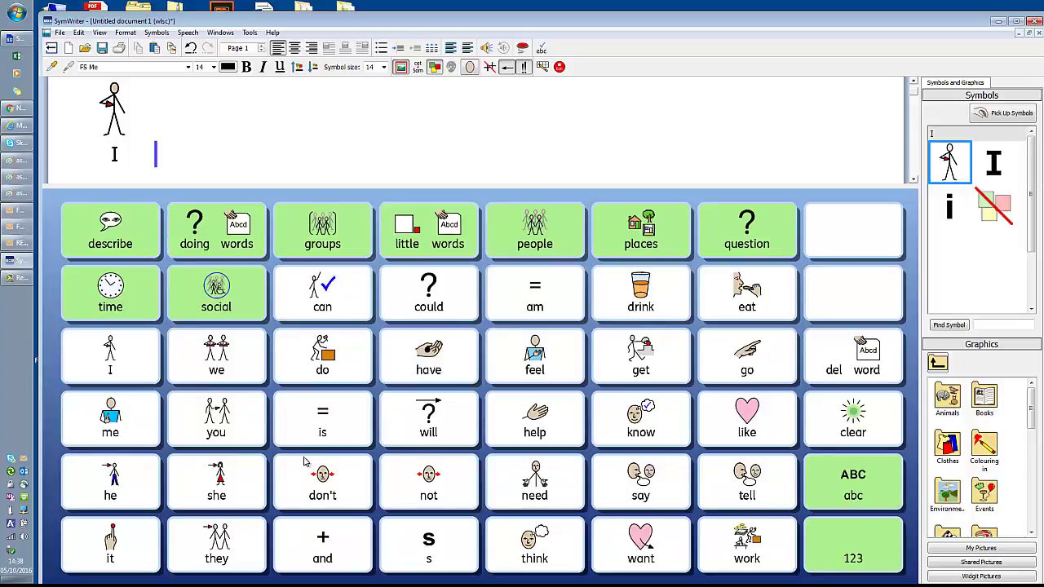
{"action": "left_click", "coordinate": [334, 282]}
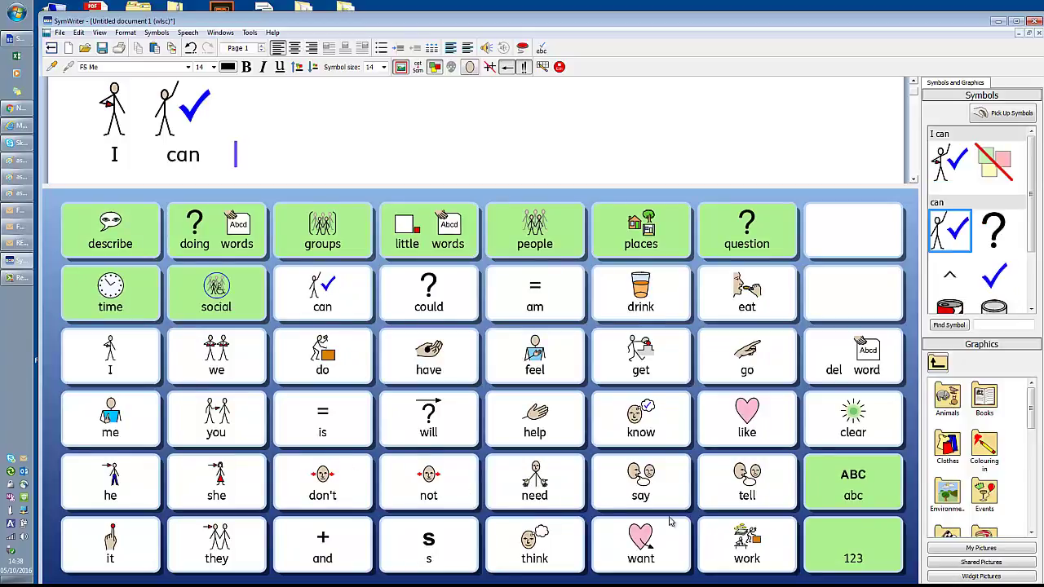
{"action": "left_click", "coordinate": [745, 479]}
{"action": "left_click", "coordinate": [408, 241]}
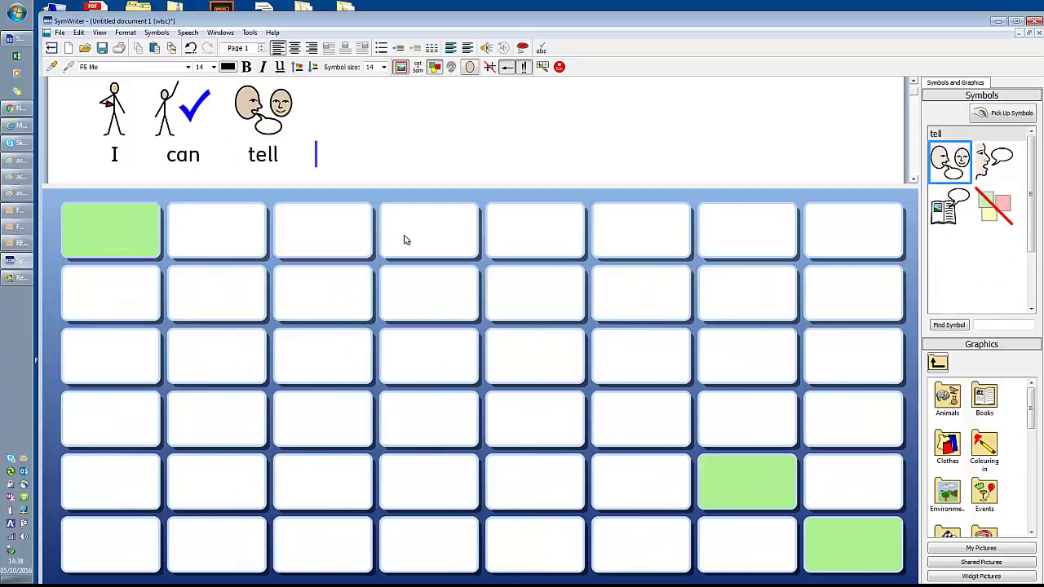
{"action": "left_click", "coordinate": [411, 302]}
{"action": "left_click", "coordinate": [114, 253]}
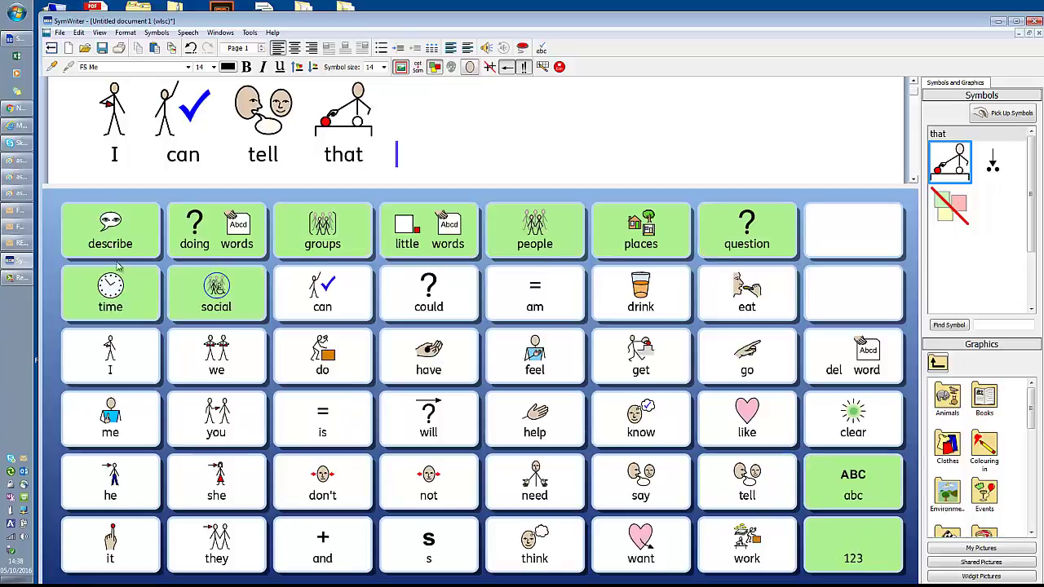
Continue the sentence with "you and me", open the abc keyboard page and spell "are".
{"action": "left_click", "coordinate": [218, 418]}
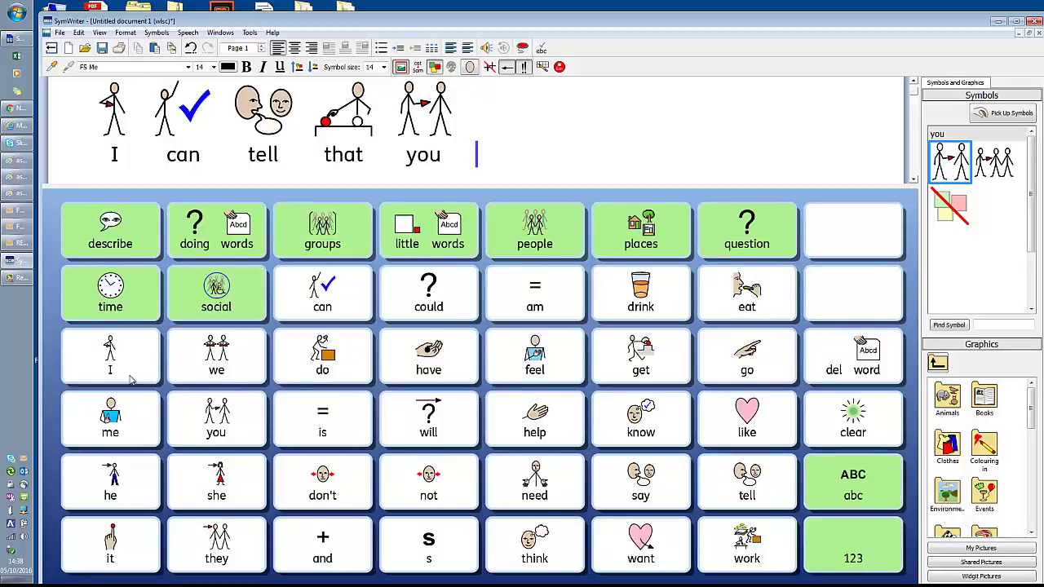
{"action": "left_click", "coordinate": [315, 547]}
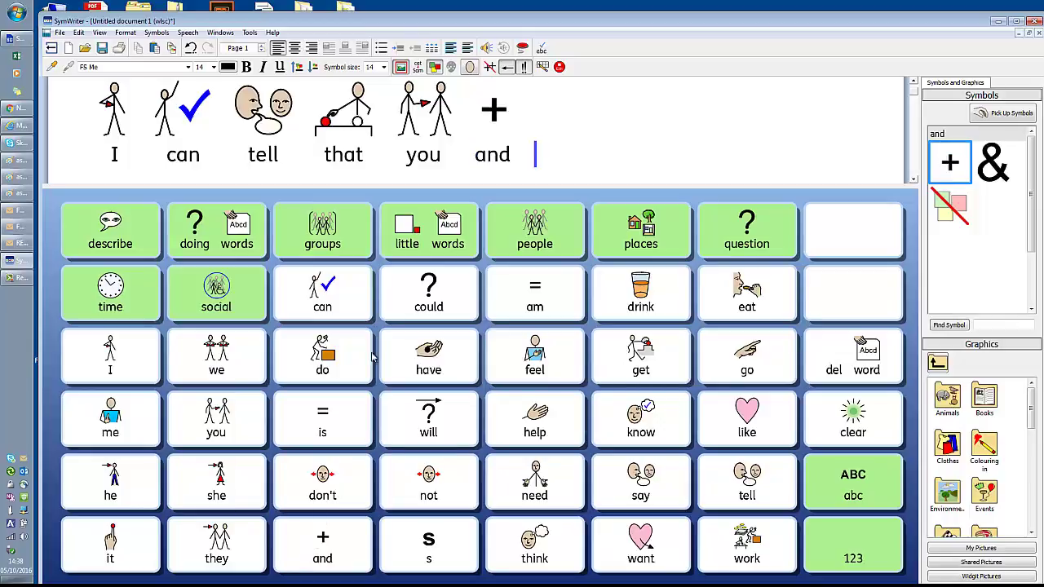
{"action": "left_click", "coordinate": [132, 414]}
{"action": "left_click", "coordinate": [894, 486]}
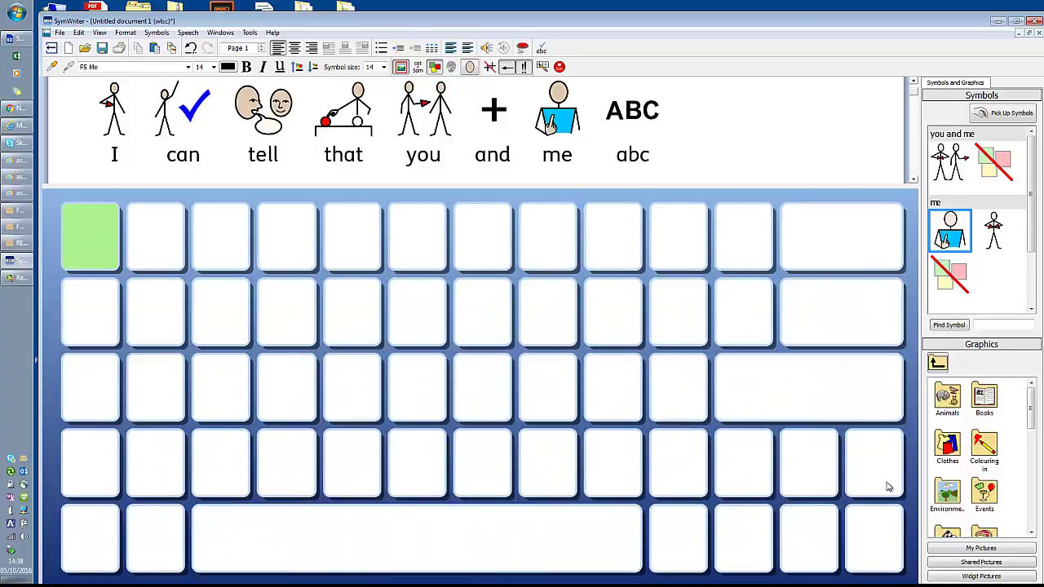
{"action": "left_click", "coordinate": [157, 391]}
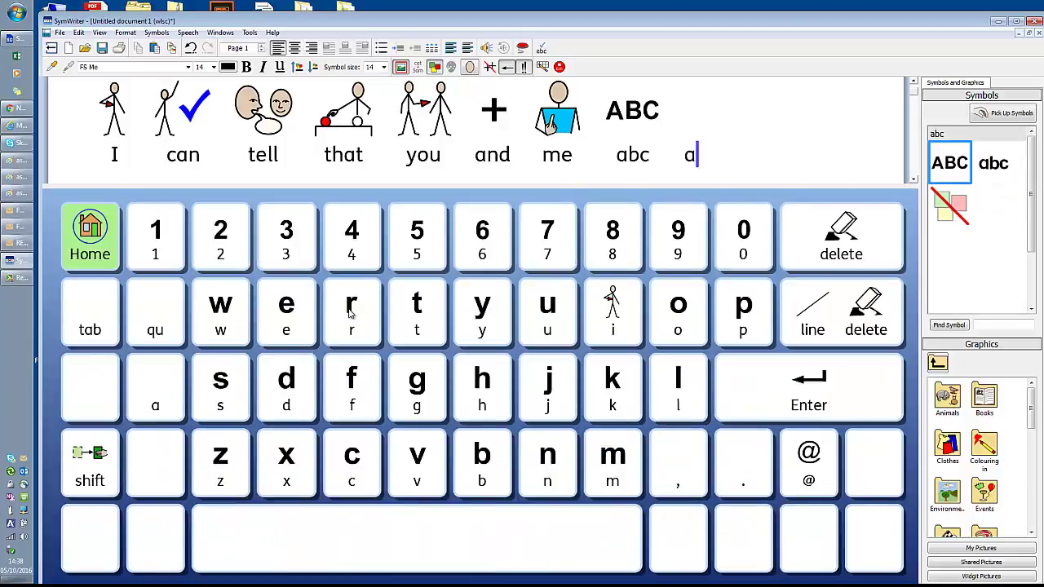
{"action": "left_click", "coordinate": [343, 314]}
{"action": "left_click", "coordinate": [289, 315]}
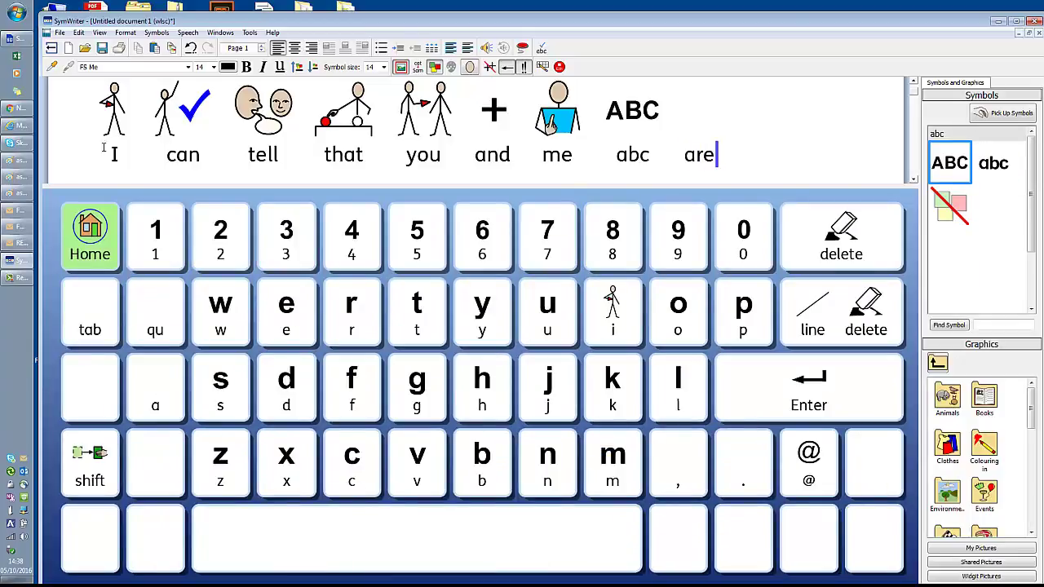
Finish the sentence with "friend" and "s" from the people page, review the whole line and return to the home page.
{"action": "left_click", "coordinate": [91, 246]}
{"action": "left_click", "coordinate": [571, 243]}
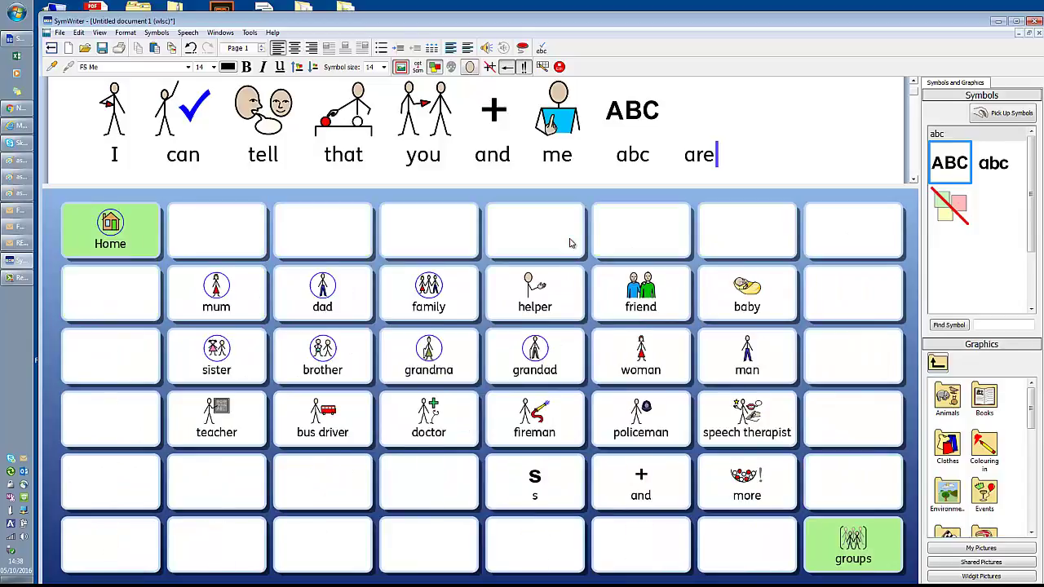
{"action": "left_click", "coordinate": [656, 302]}
{"action": "left_click", "coordinate": [536, 496]}
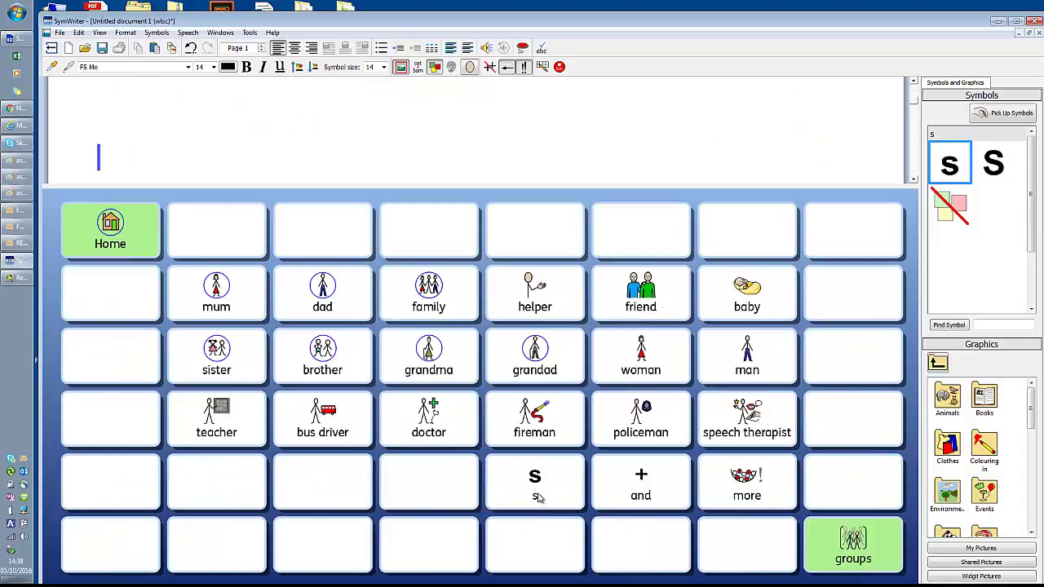
{"action": "left_click", "coordinate": [914, 83]}
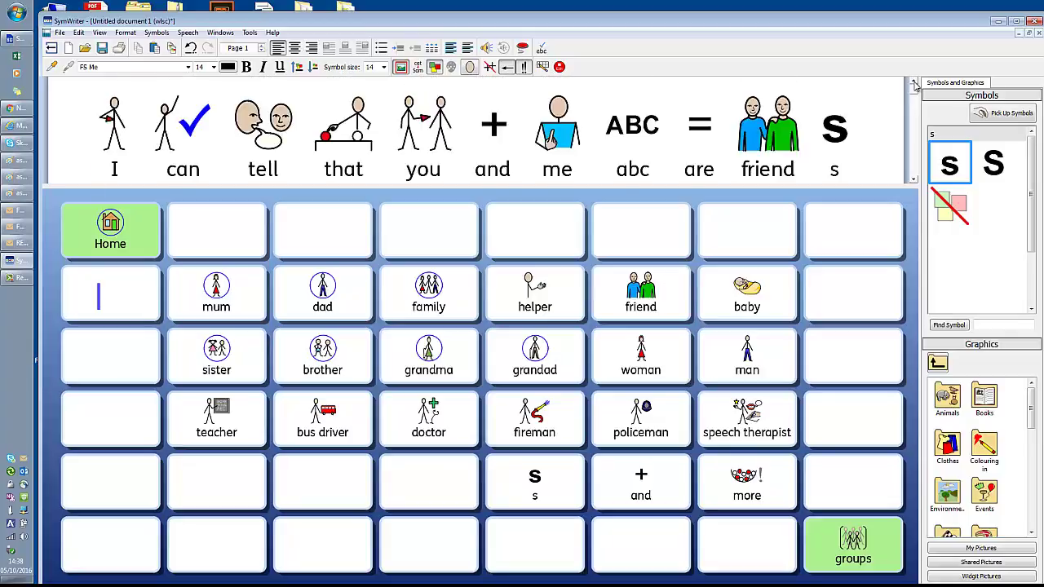
{"action": "left_click", "coordinate": [914, 178]}
{"action": "left_click", "coordinate": [119, 232]}
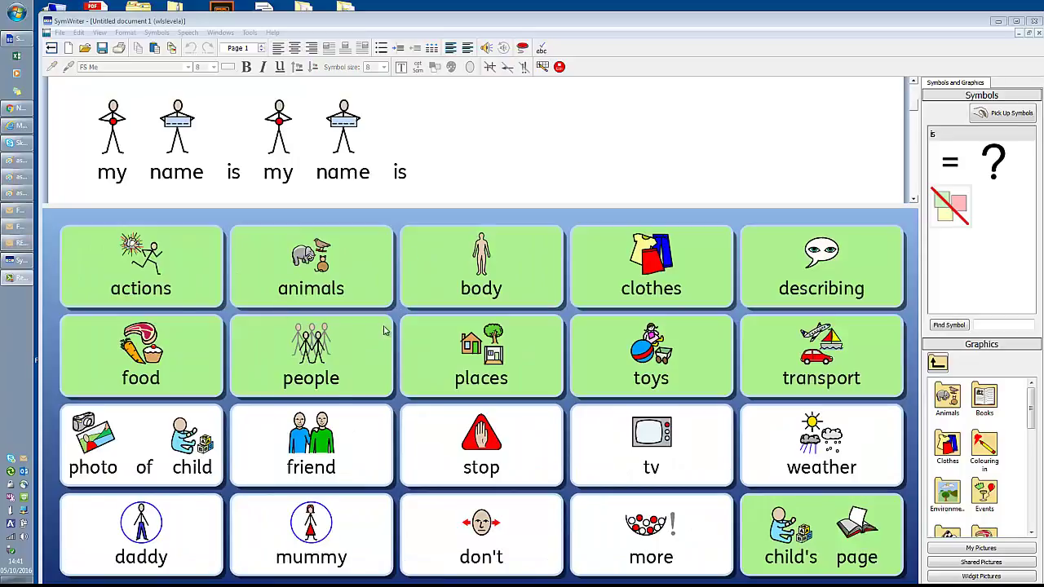
Examine the child's page and its linked news page, then go back to the home grid.
{"action": "left_click", "coordinate": [818, 532]}
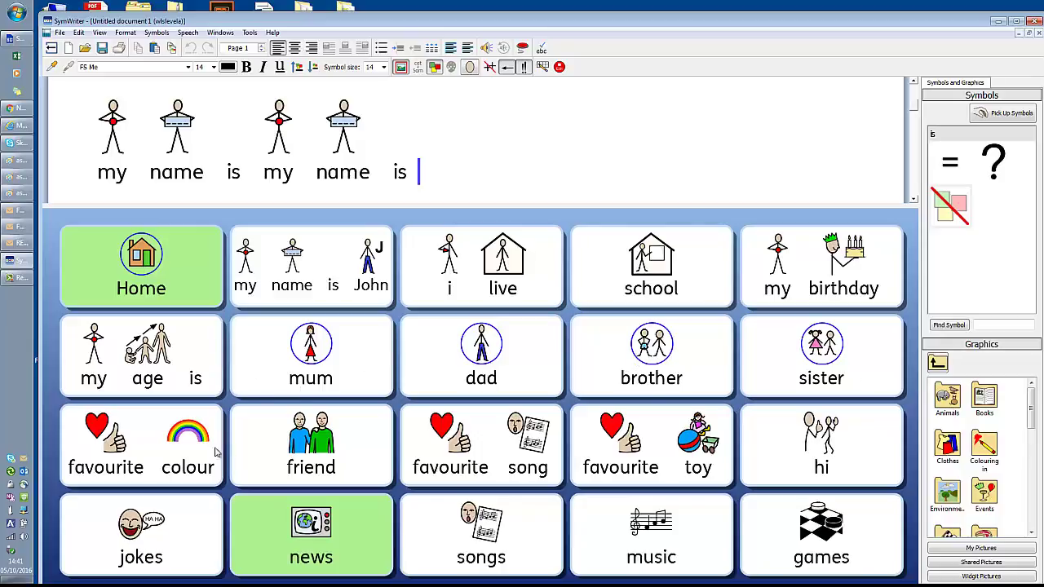
{"action": "left_click", "coordinate": [315, 540]}
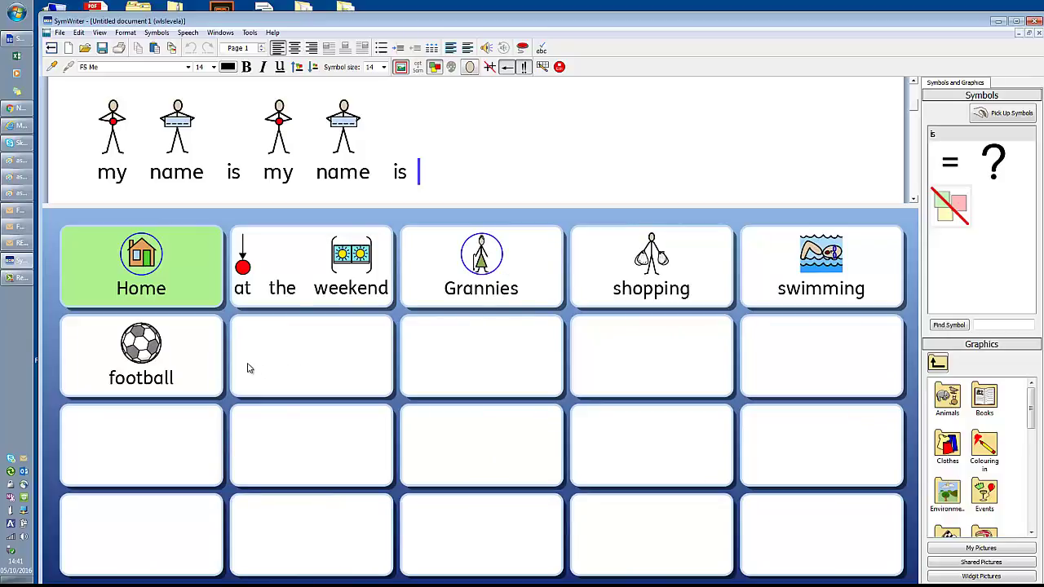
{"action": "left_click", "coordinate": [163, 289]}
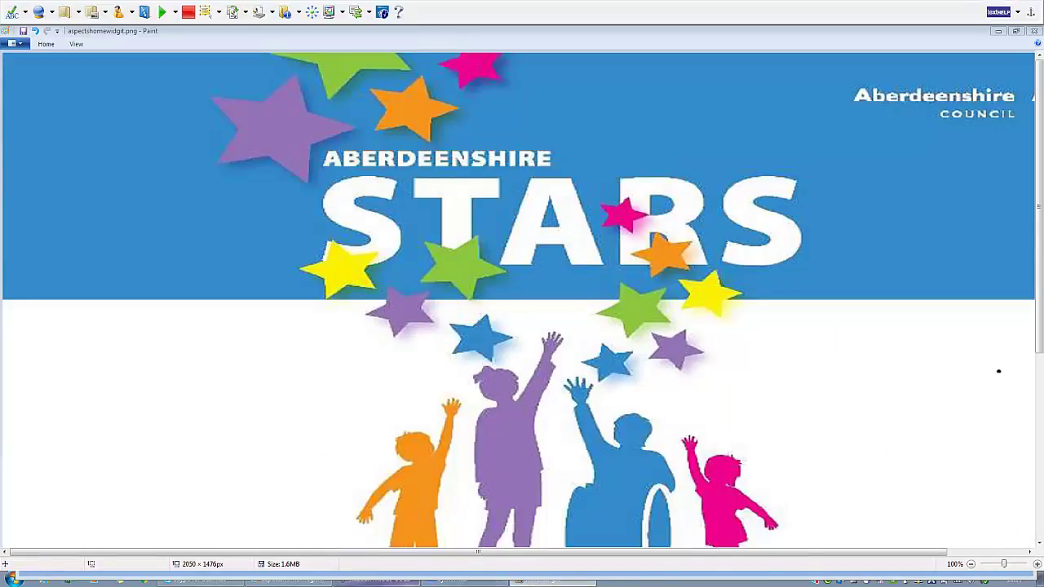
Switch to SymWriter, start a new document and write "Hello and welcome to another video.".
{"action": "left_click", "coordinate": [445, 579]}
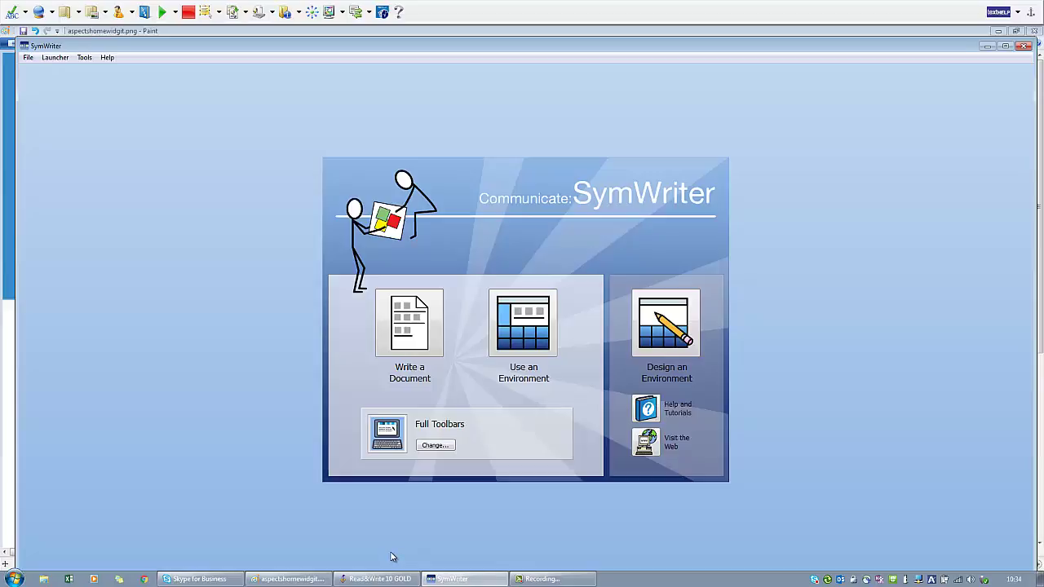
{"action": "left_click", "coordinate": [421, 338]}
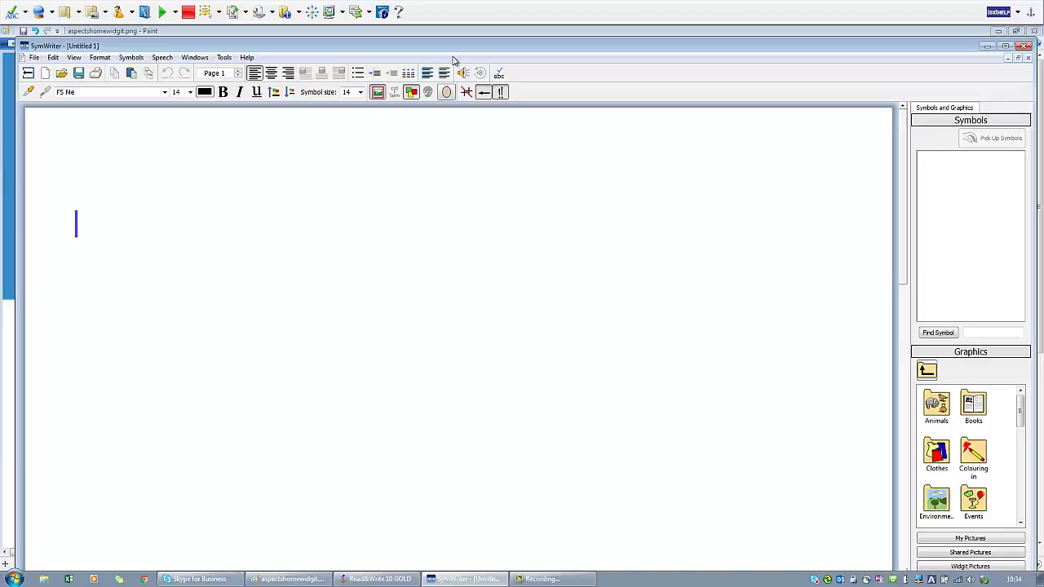
{"action": "type", "text": "Hello "}
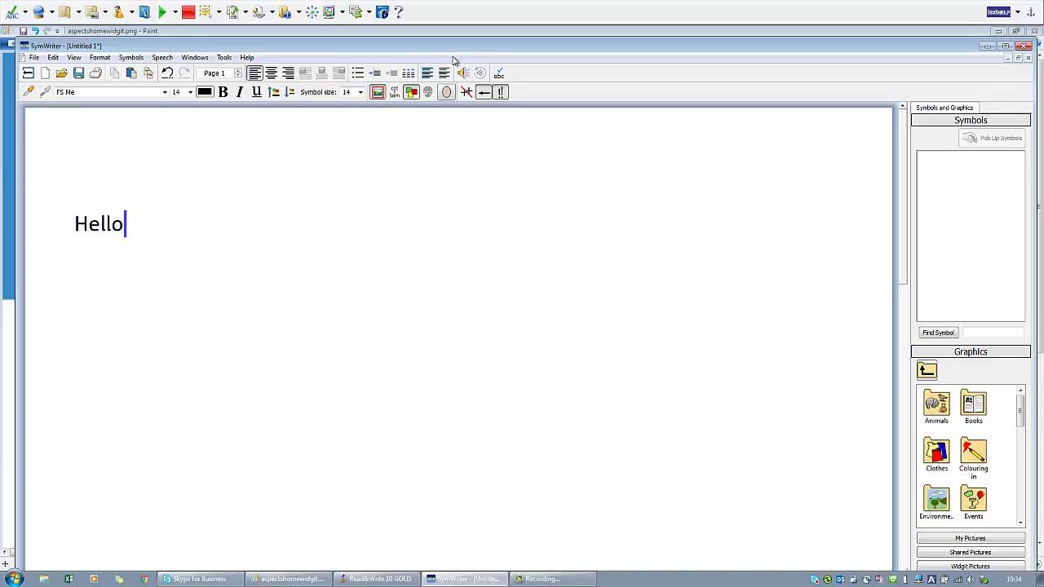
{"action": "type", "text": "and "}
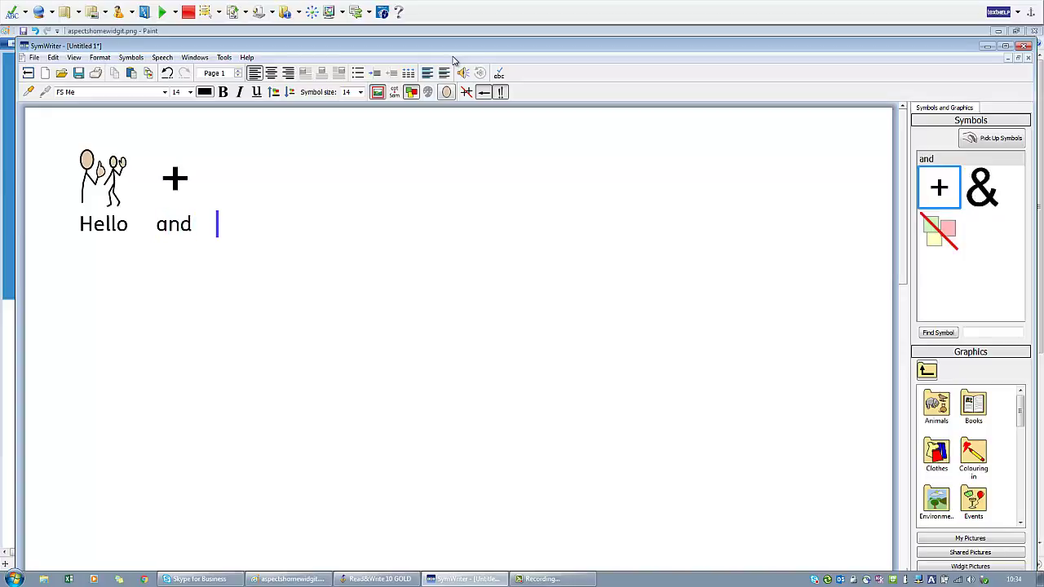
{"action": "type", "text": "welcome to"}
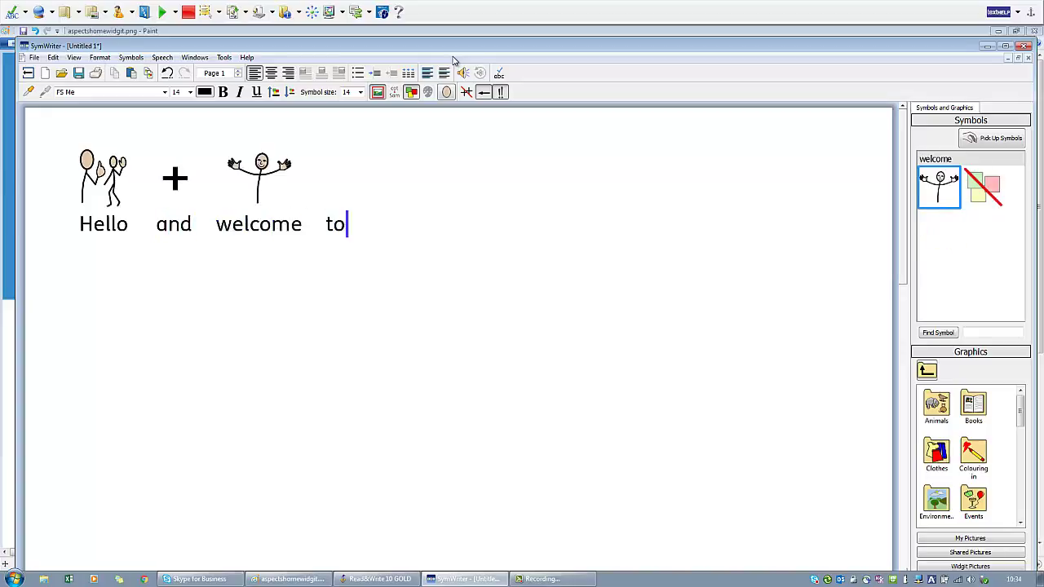
{"action": "type", "text": " another video"}
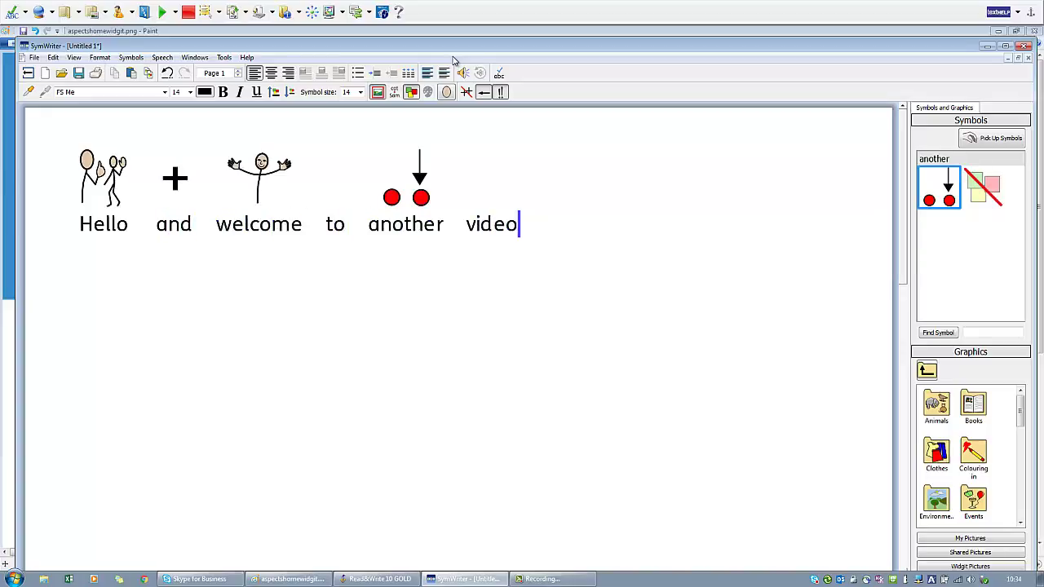
{"action": "key", "text": "BackSpace"}
{"action": "type", "text": "."}
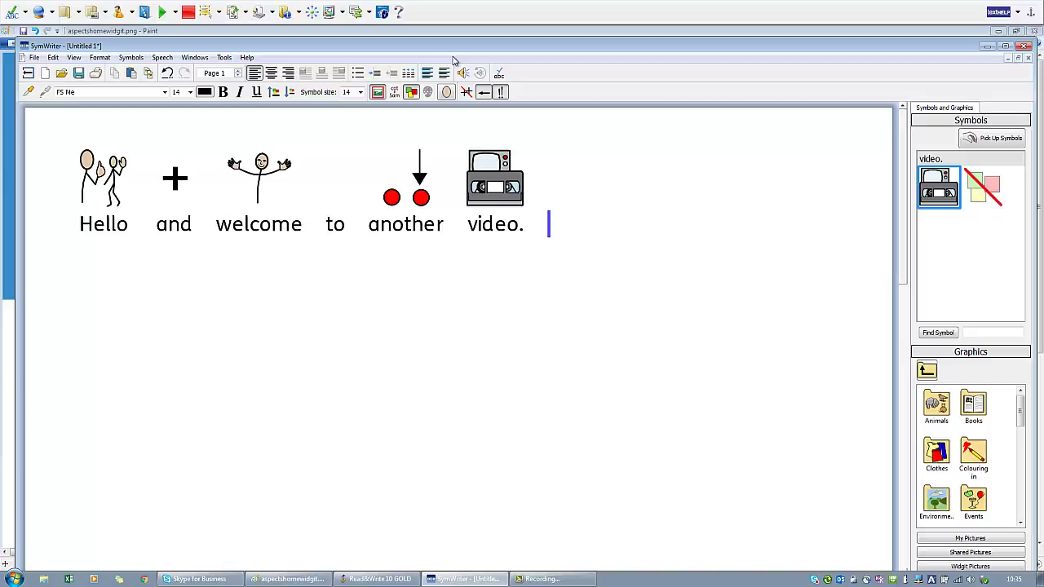
Write the misspelled word "chrismas" on a new line below the welcome sentence.
{"action": "key", "text": "Return"}
{"action": "type", "text": "c"}
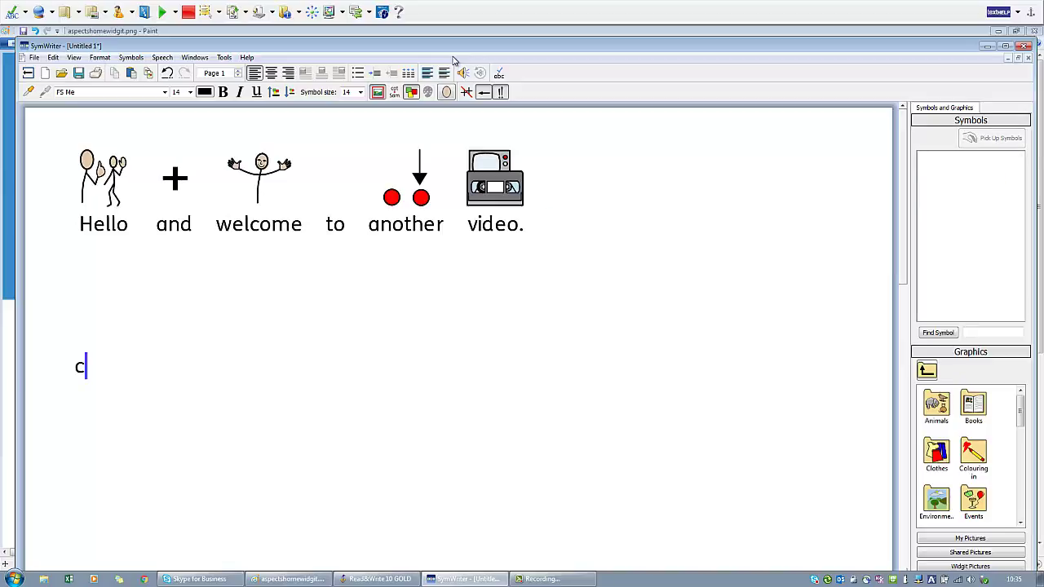
{"action": "type", "text": "hrismas"}
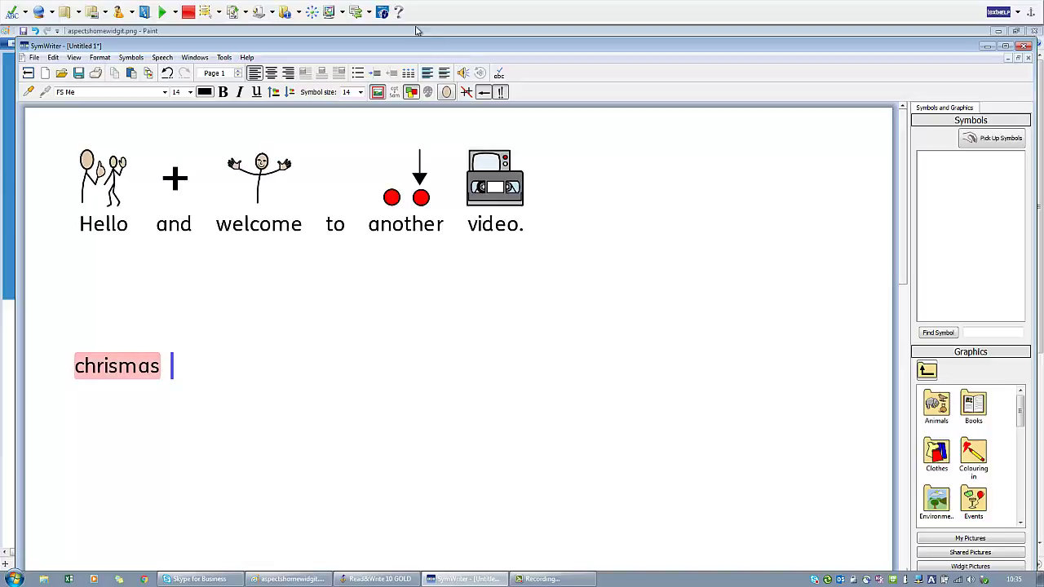
Spell-check the word "chrismas", listen to the suggestion "Christmas" and replace the misspelled word with it.
{"action": "left_click", "coordinate": [224, 58]}
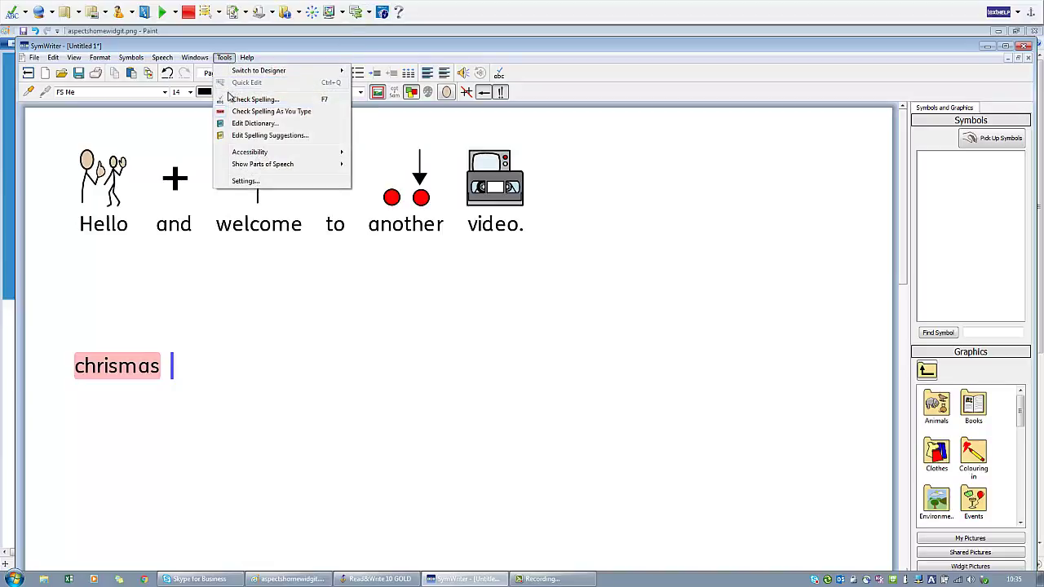
{"action": "left_click", "coordinate": [229, 100]}
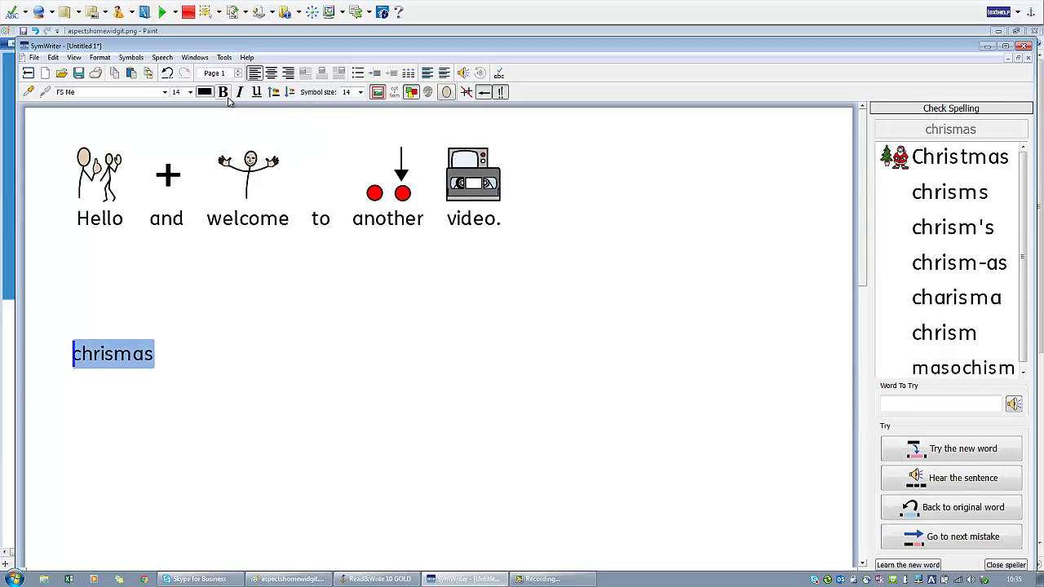
{"action": "left_click", "coordinate": [943, 162]}
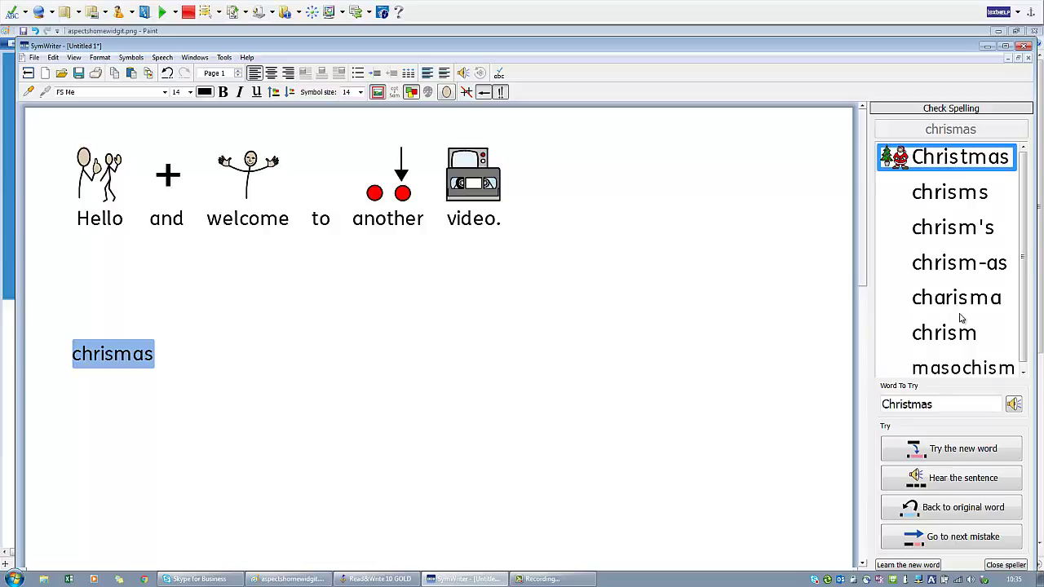
{"action": "left_click", "coordinate": [1016, 405]}
{"action": "left_click", "coordinate": [1014, 406]}
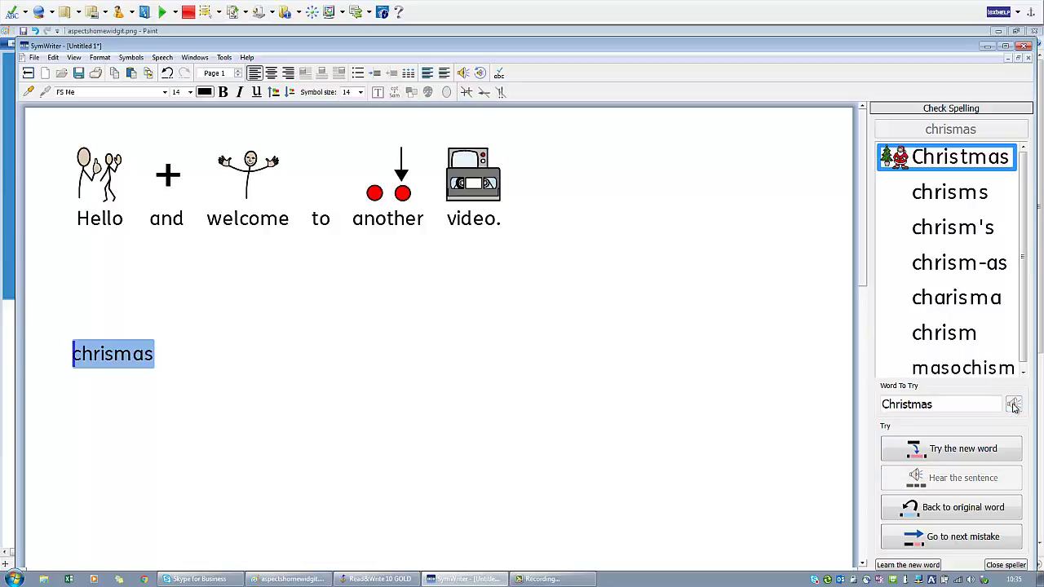
{"action": "left_click", "coordinate": [962, 454]}
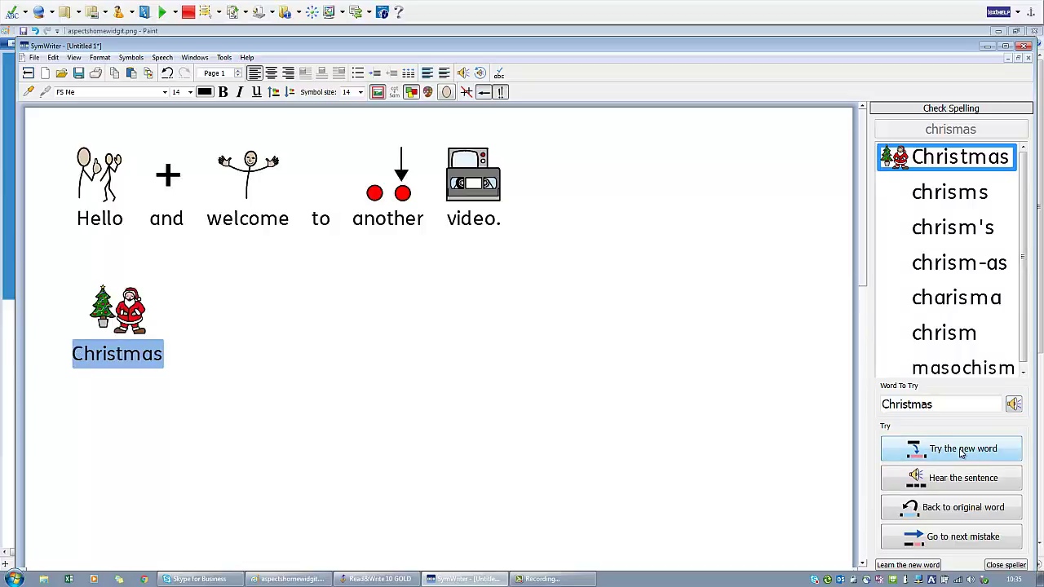
Start a new line below "Christmas" and open the Read&Write word prediction window, moving it up and away from the document text.
{"action": "left_click", "coordinate": [247, 347]}
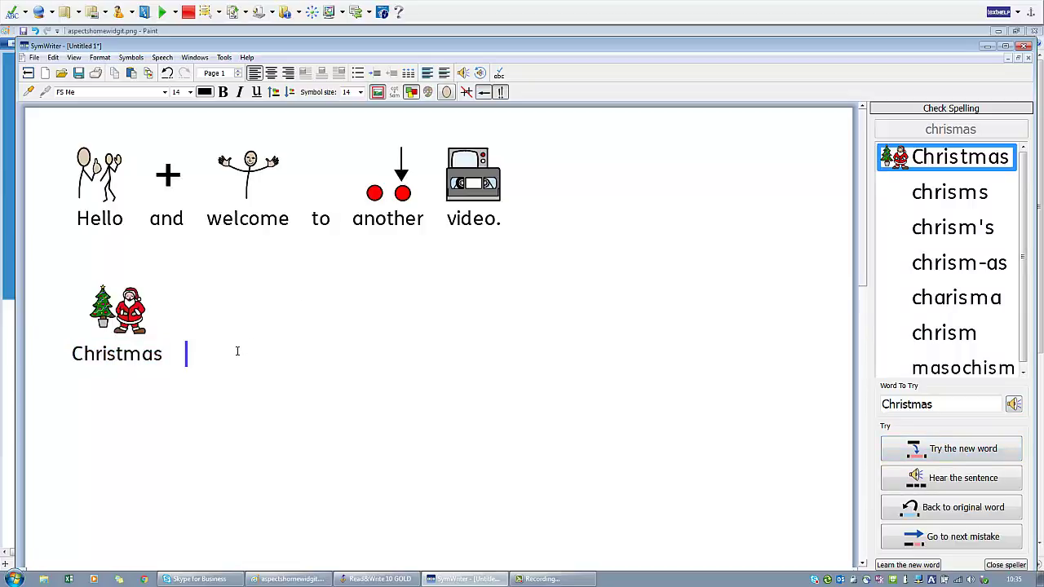
{"action": "key", "text": "Return"}
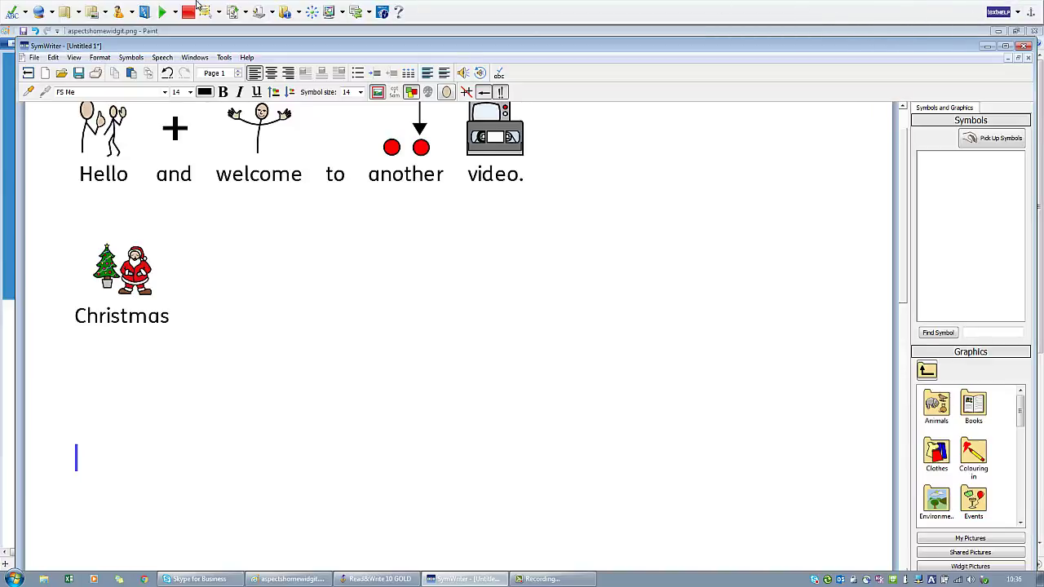
{"action": "left_click", "coordinate": [37, 13]}
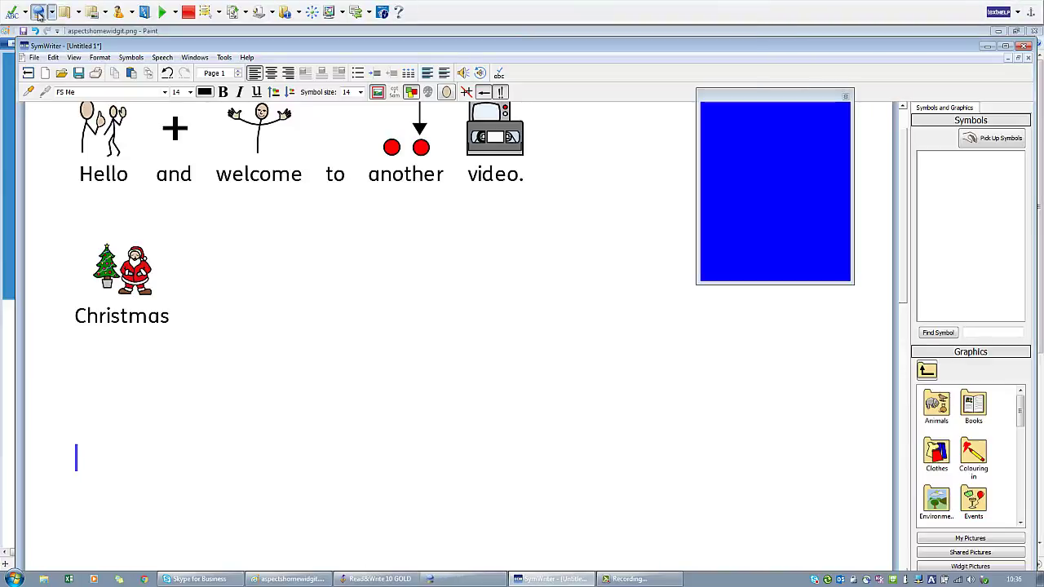
{"action": "left_click_drag", "start_coordinate": [779, 101], "coordinate": [846, 49]}
{"action": "left_click", "coordinate": [233, 321]}
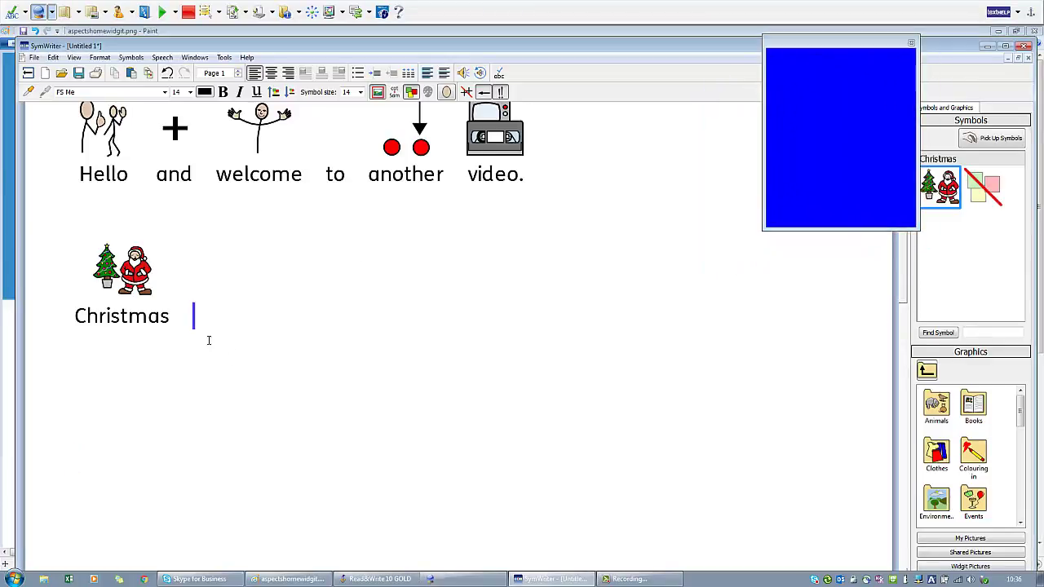
{"action": "left_click", "coordinate": [101, 428]}
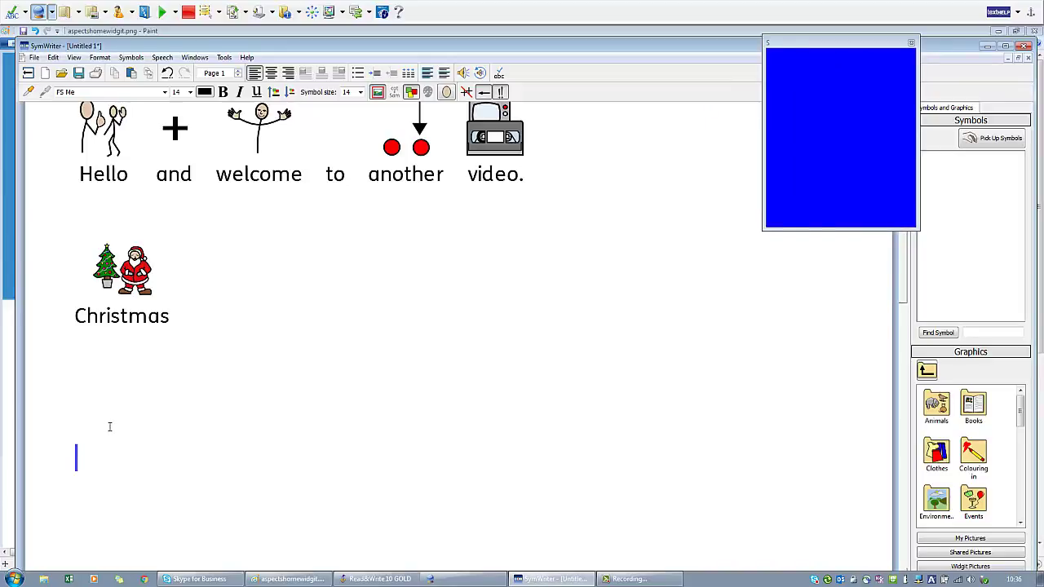
Write "Symwriter has a spelling funxtion" on the line below "Christmas", keeping the last word misspelled.
{"action": "type", "text": "Symwriter "}
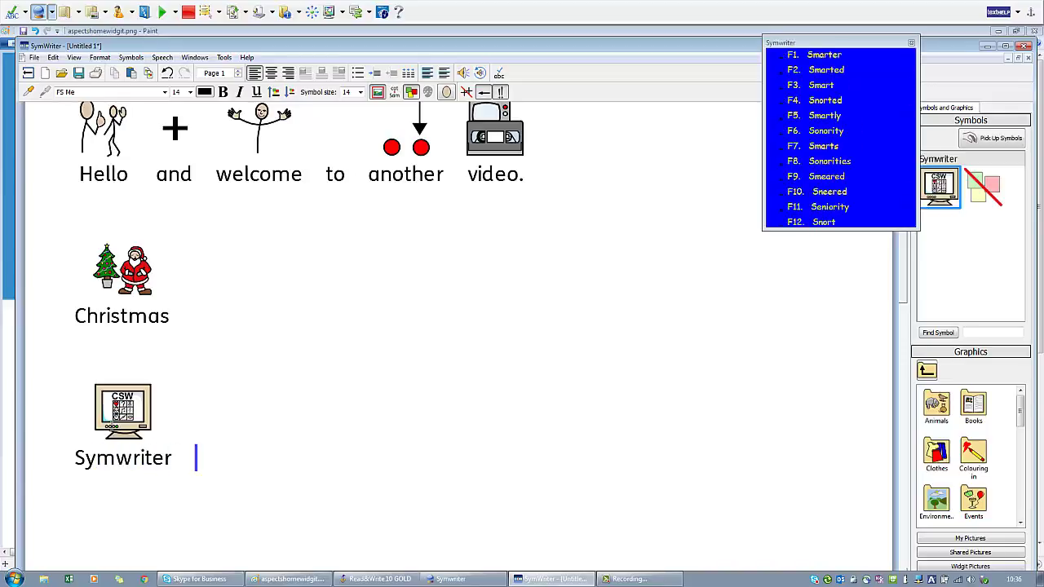
{"action": "type", "text": "has a spel"}
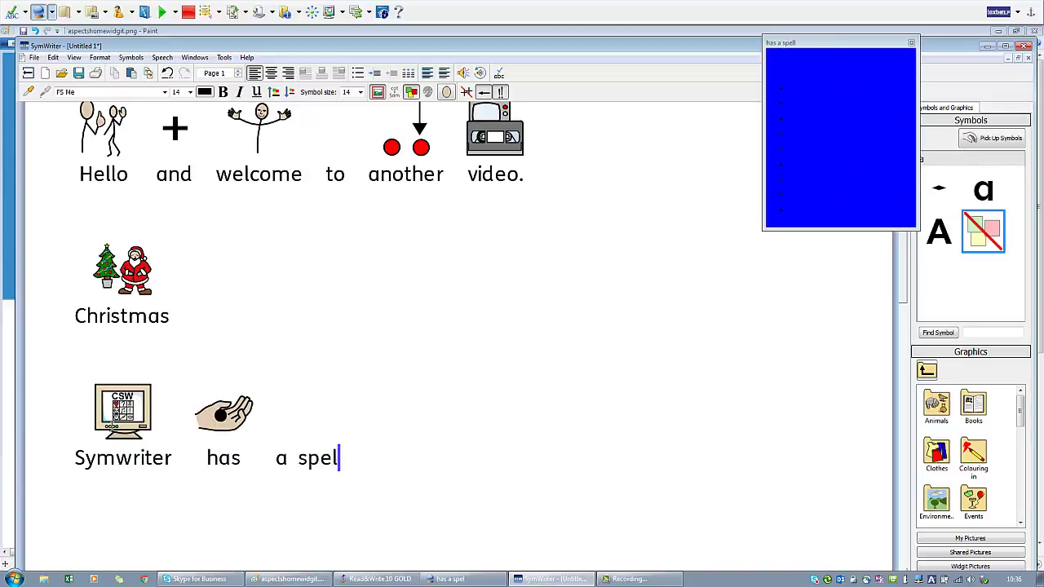
{"action": "type", "text": "ling"}
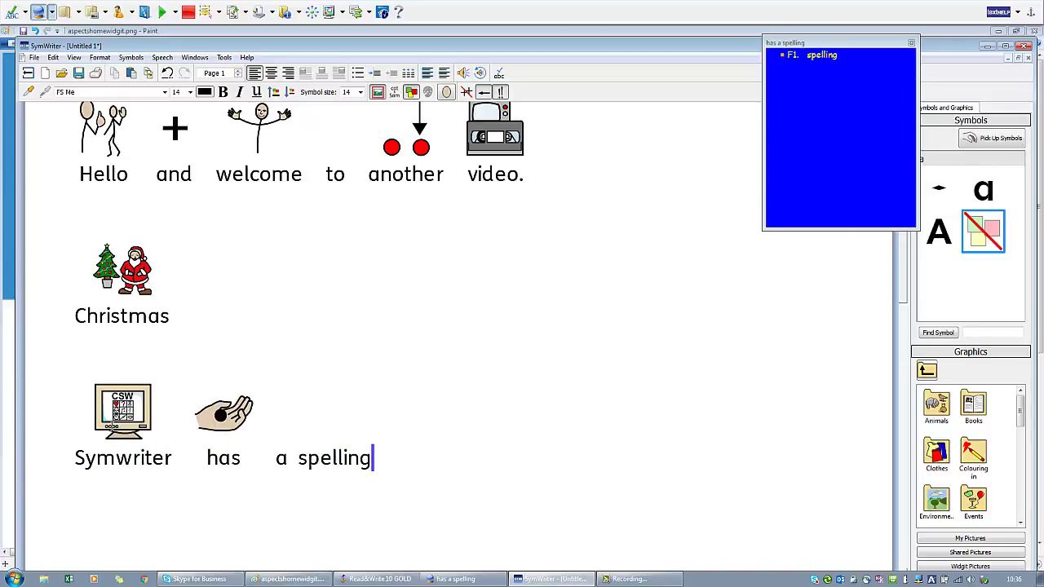
{"action": "type", "text": " funxtion"}
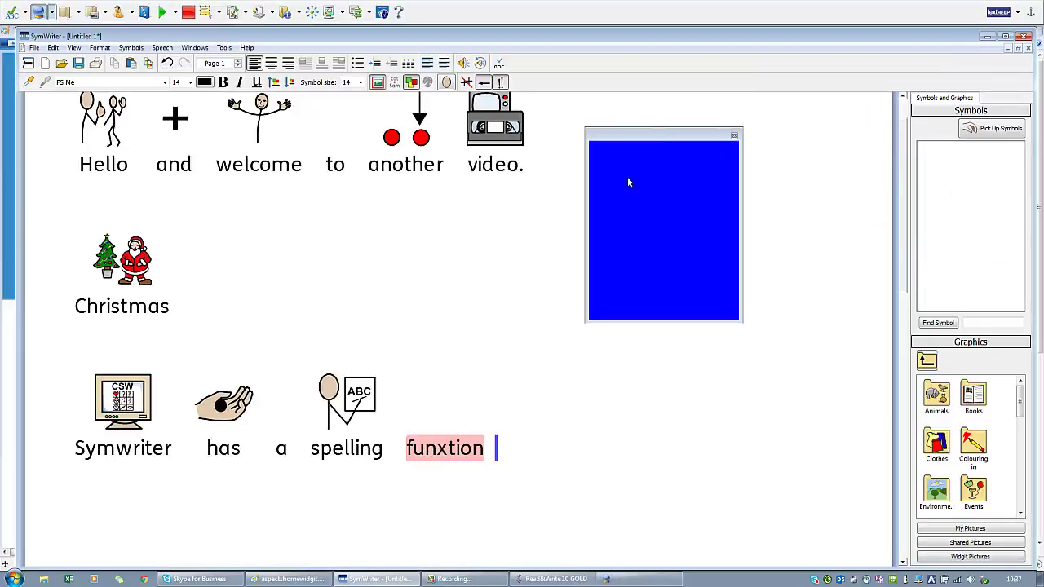
Delete "funxtion", try the spellings "funci" and "functi", and retype "funxtion" to bring up its word predictions.
{"action": "key", "text": "BackSpace"}
{"action": "key", "text": "BackSpace"}
{"action": "key", "text": "BackSpace"}
{"action": "key", "text": "BackSpace"}
{"action": "key", "text": "BackSpace"}
{"action": "key", "text": "BackSpace"}
{"action": "key", "text": "BackSpace"}
{"action": "key", "text": "BackSpace"}
{"action": "key", "text": "BackSpace"}
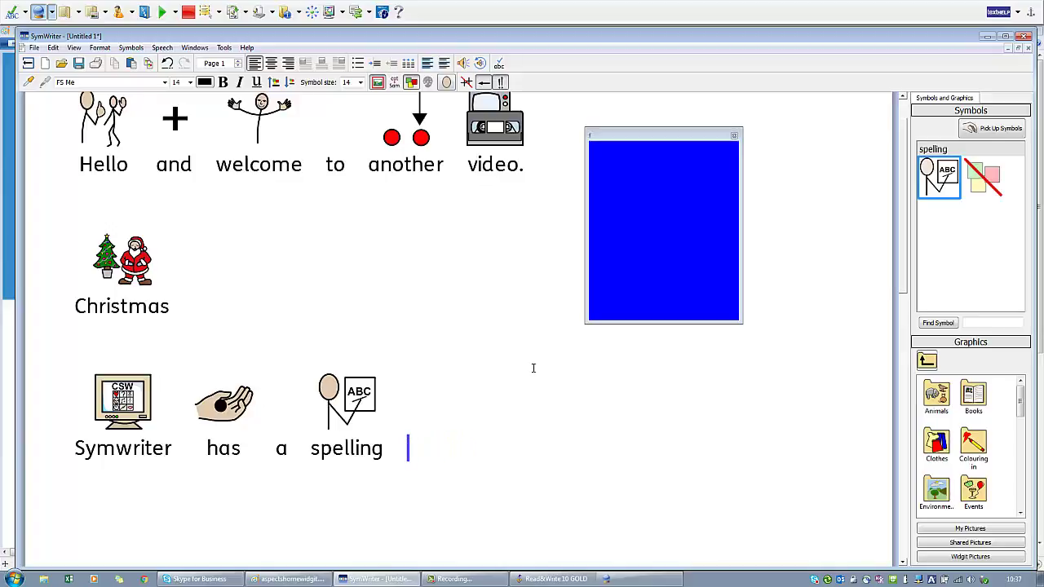
{"action": "type", "text": "funci"}
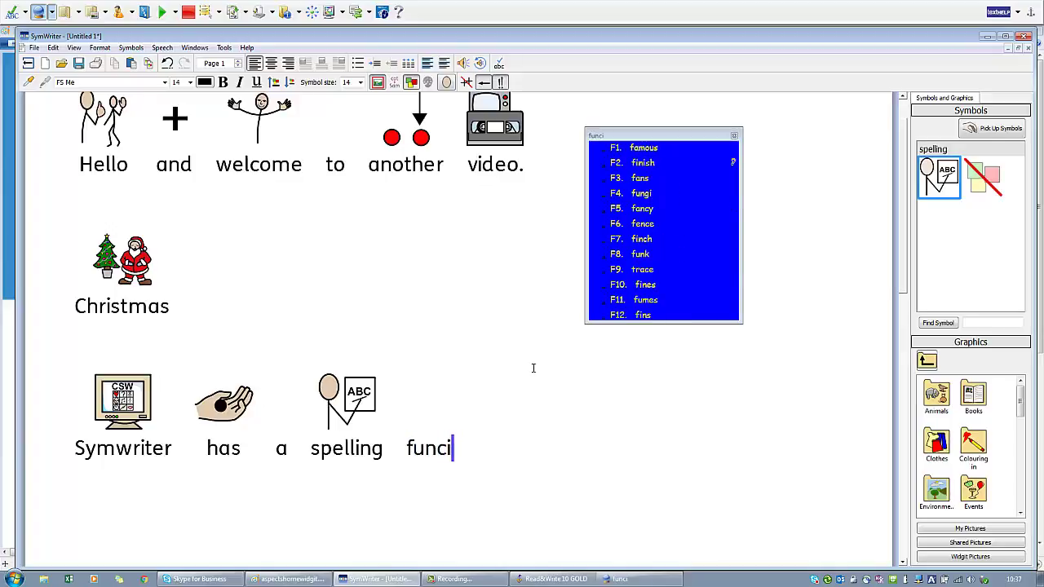
{"action": "key", "text": "BackSpace"}
{"action": "type", "text": "t"}
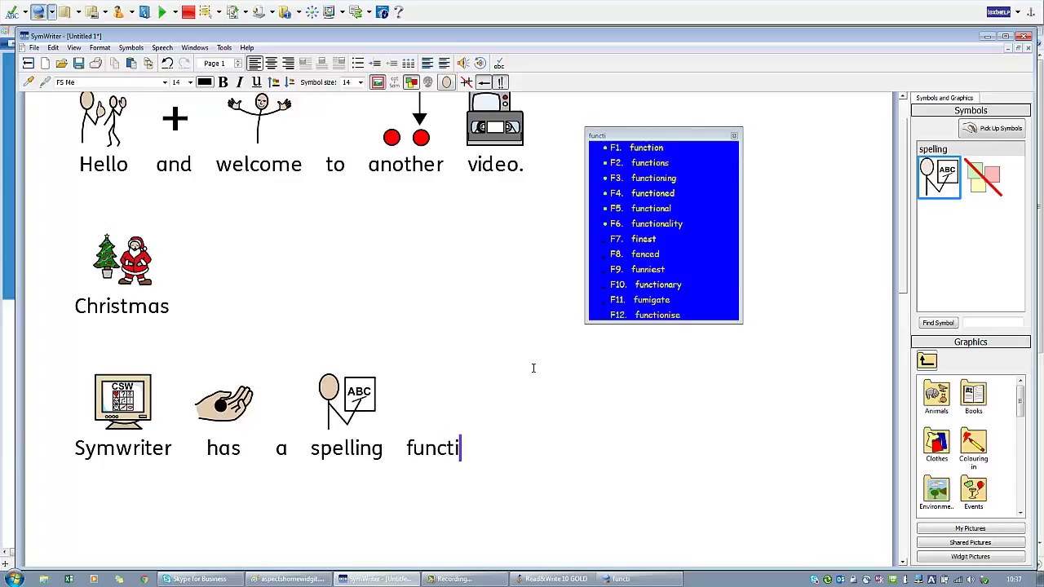
{"action": "key", "text": "BackSpace"}
{"action": "key", "text": "BackSpace"}
{"action": "type", "text": "xt"}
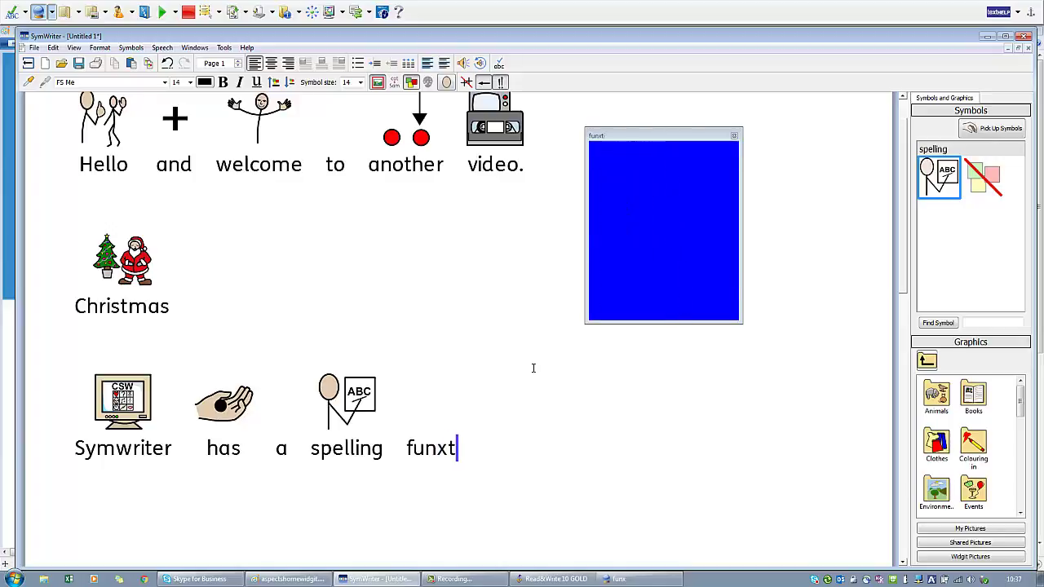
{"action": "type", "text": "ion"}
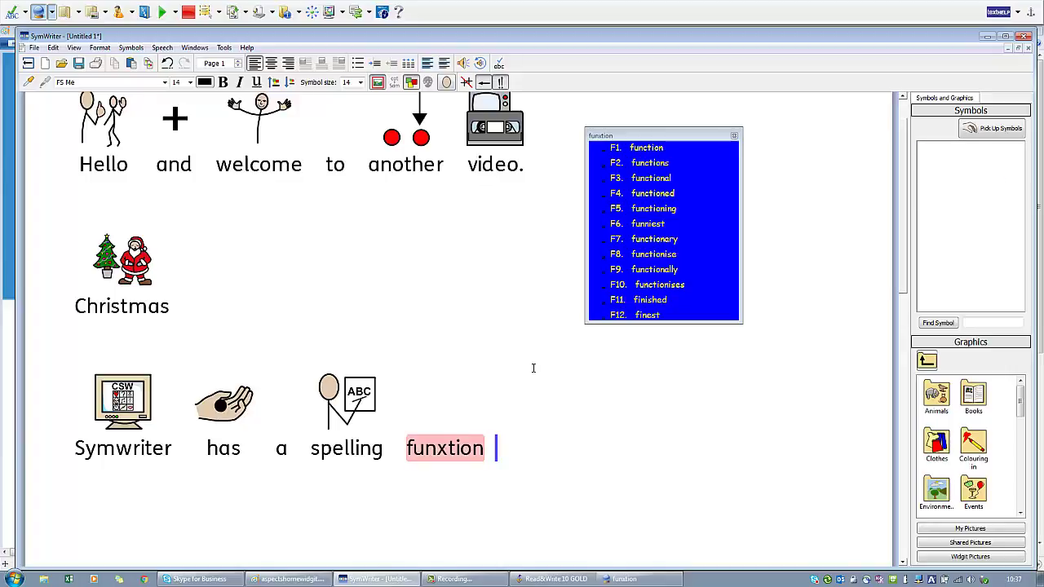
Spell-check "funxtion", move the prediction window beside the suggestions, and listen to the suggestion "function" with the cogs symbol.
{"action": "left_click", "coordinate": [223, 47]}
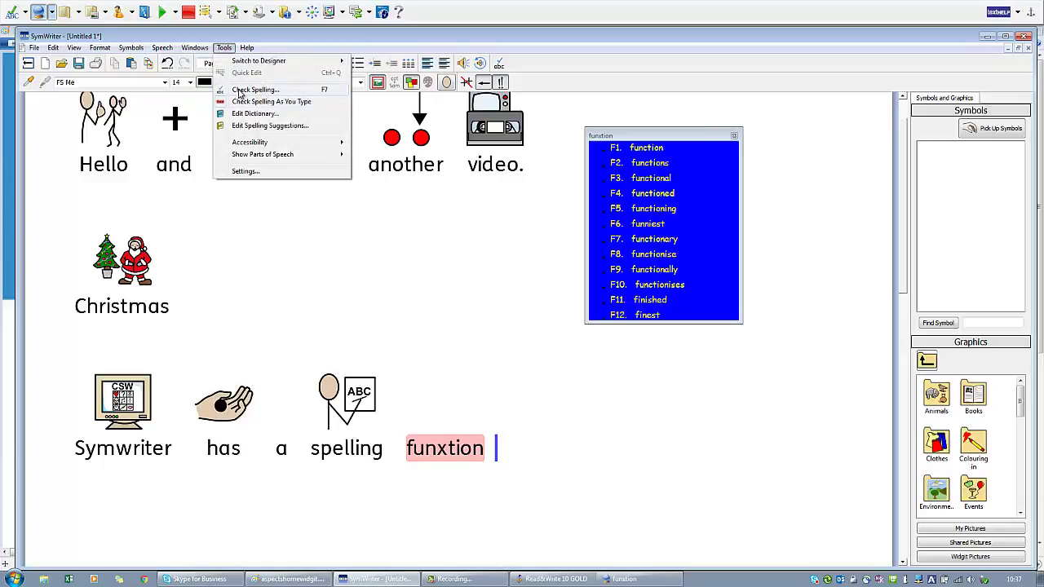
{"action": "left_click", "coordinate": [238, 90]}
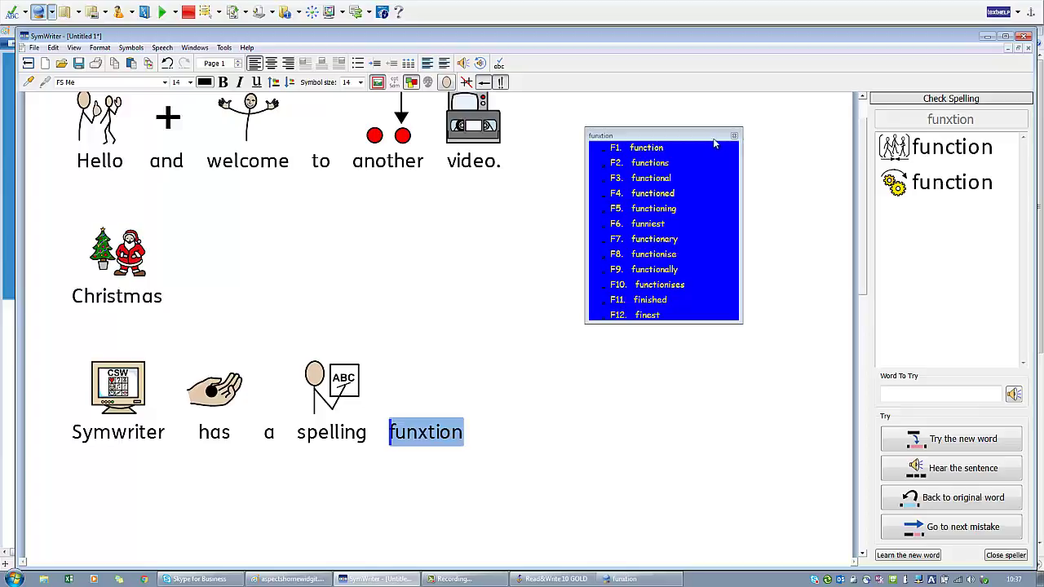
{"action": "left_click_drag", "start_coordinate": [694, 137], "coordinate": [769, 100]}
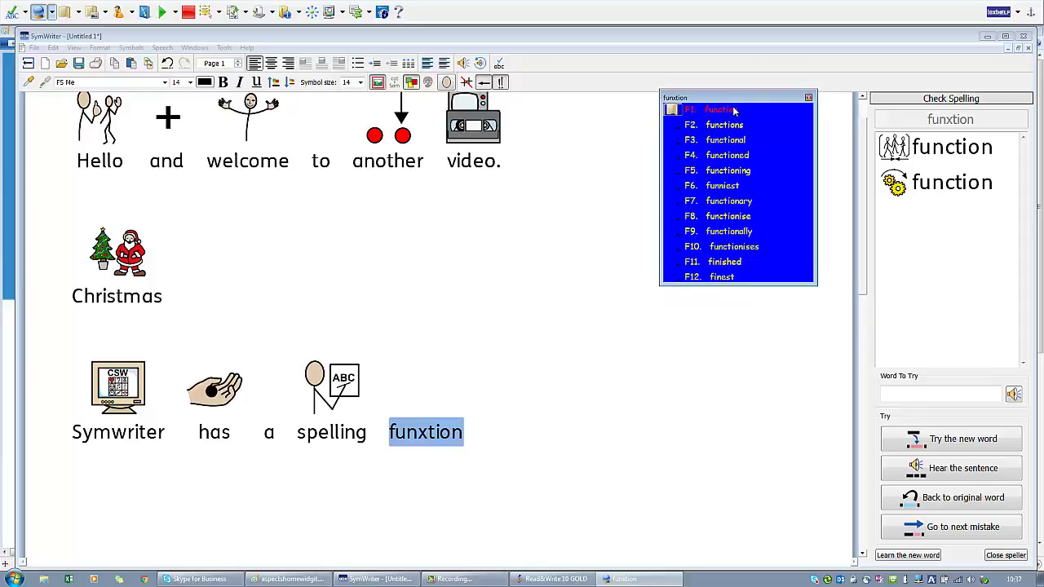
{"action": "left_click", "coordinate": [947, 181]}
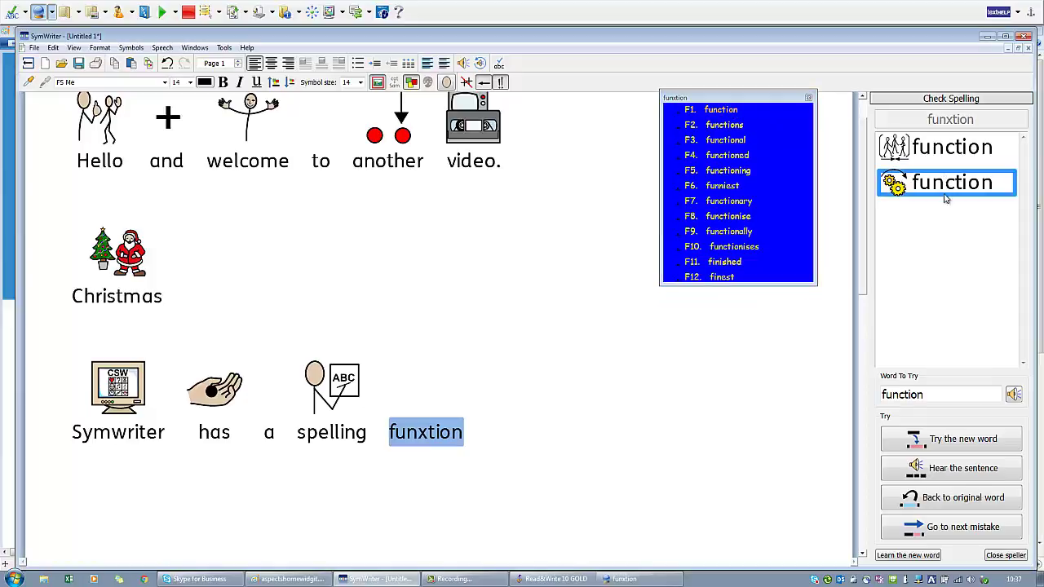
{"action": "left_click", "coordinate": [1014, 393]}
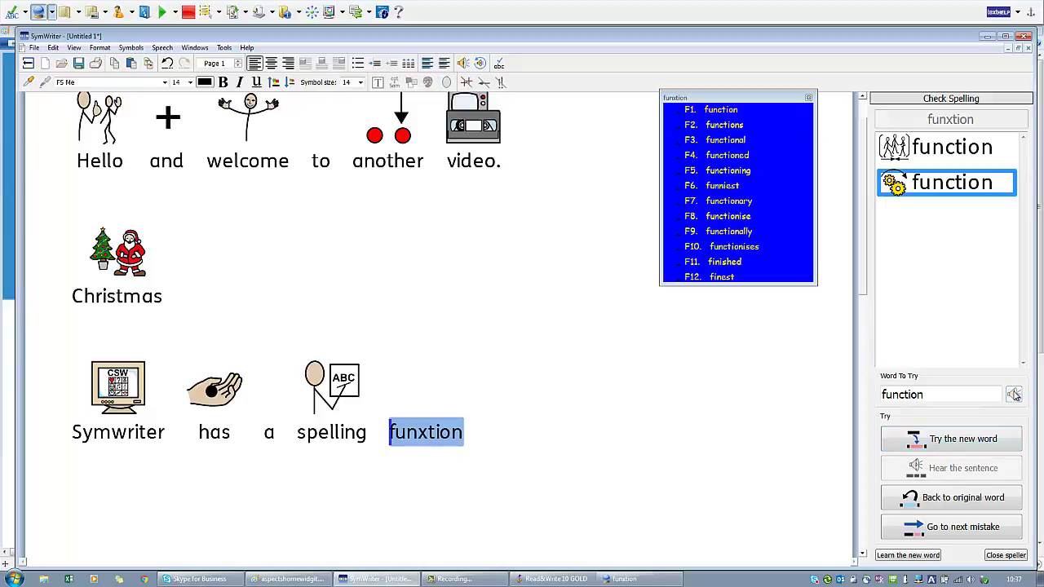
Insert "function" from the word predictions into the sentence and start a new line after "funxtion".
{"action": "left_click", "coordinate": [730, 113]}
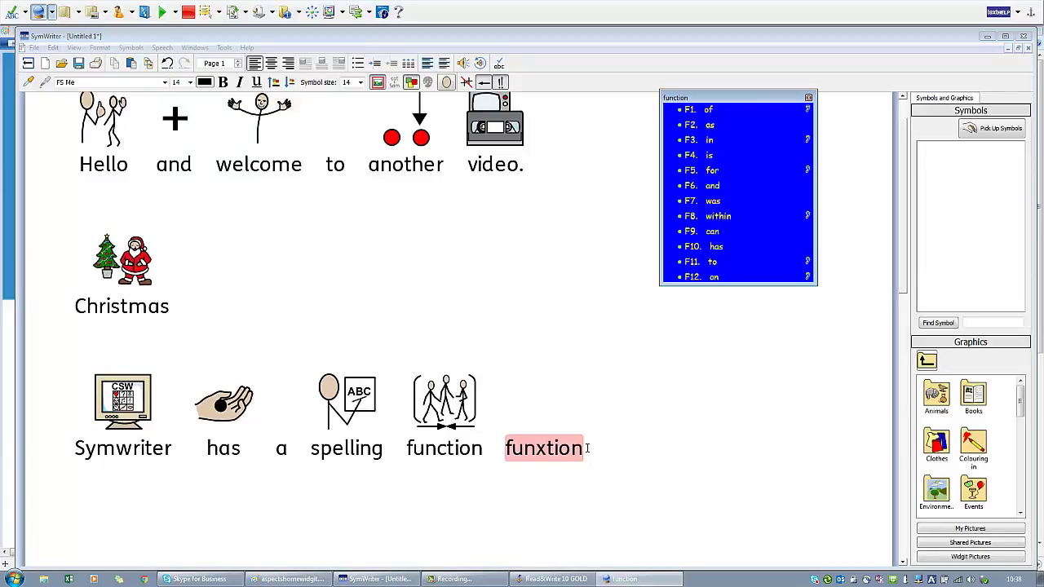
{"action": "left_click", "coordinate": [586, 448]}
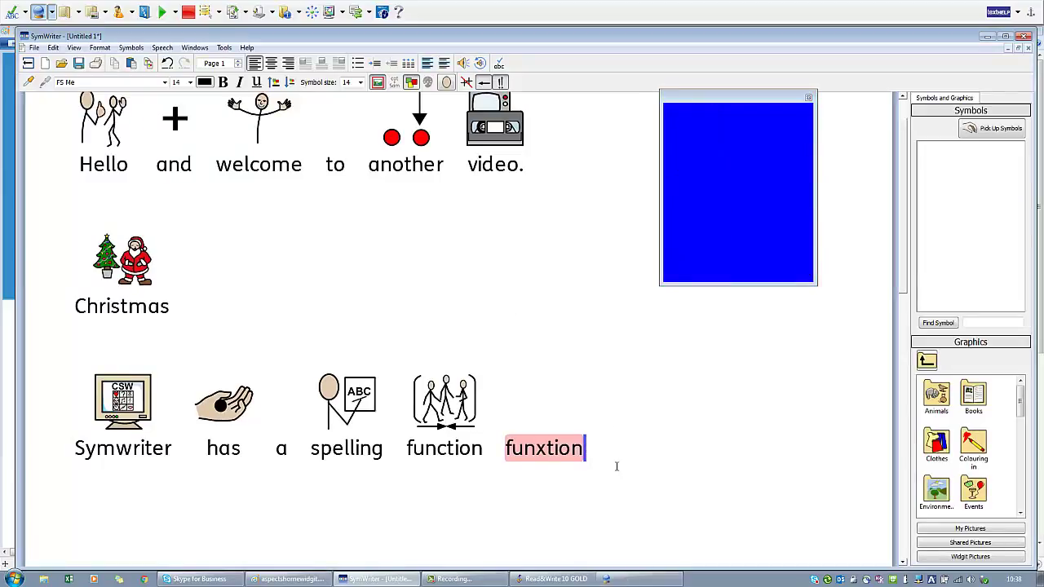
{"action": "key", "text": "Return"}
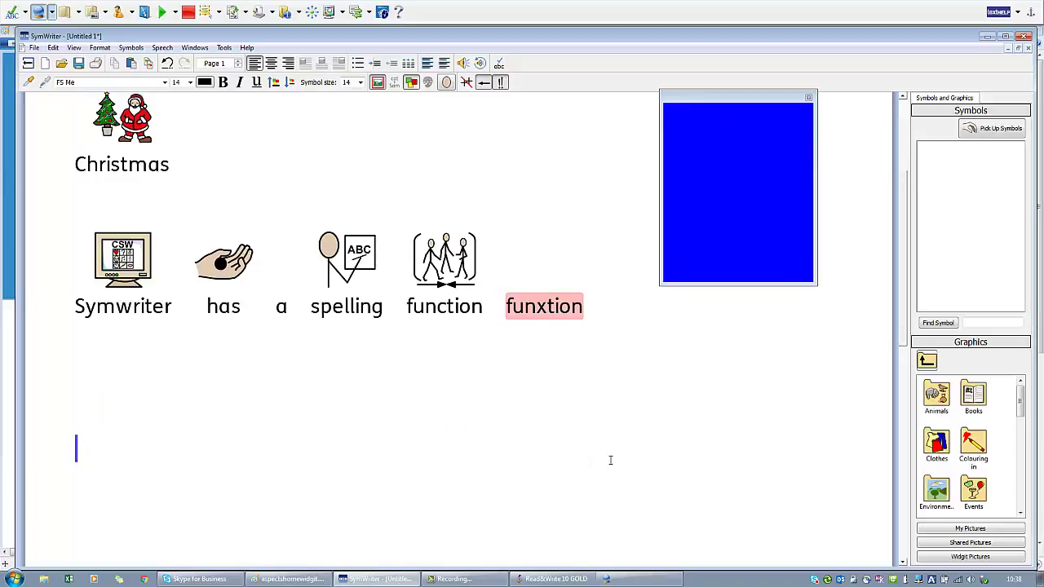
Write "Now using texthelp we now have two tools to help us with our" on the new line.
{"action": "type", "text": "Now using"}
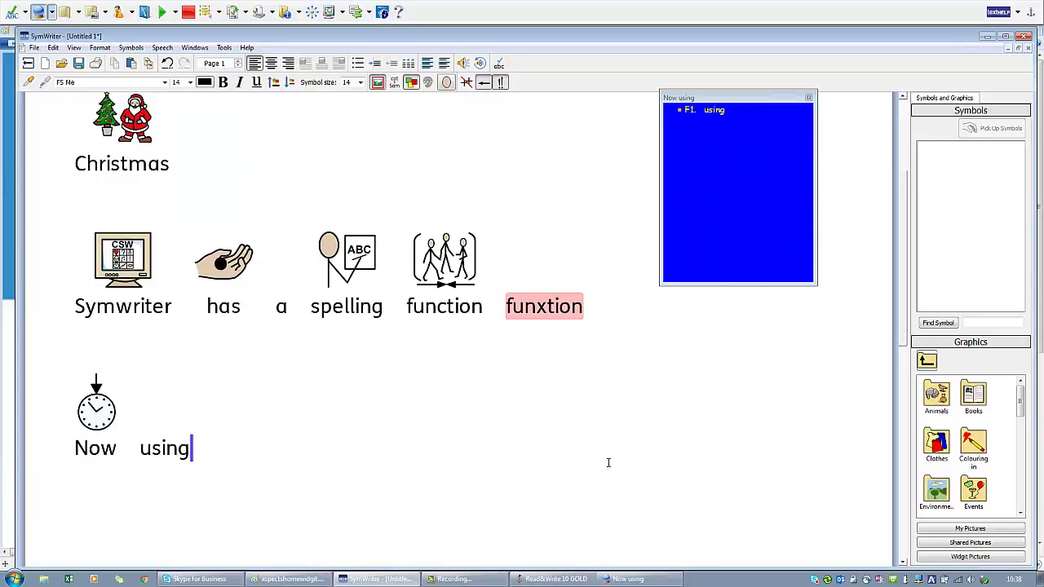
{"action": "type", "text": " texth"}
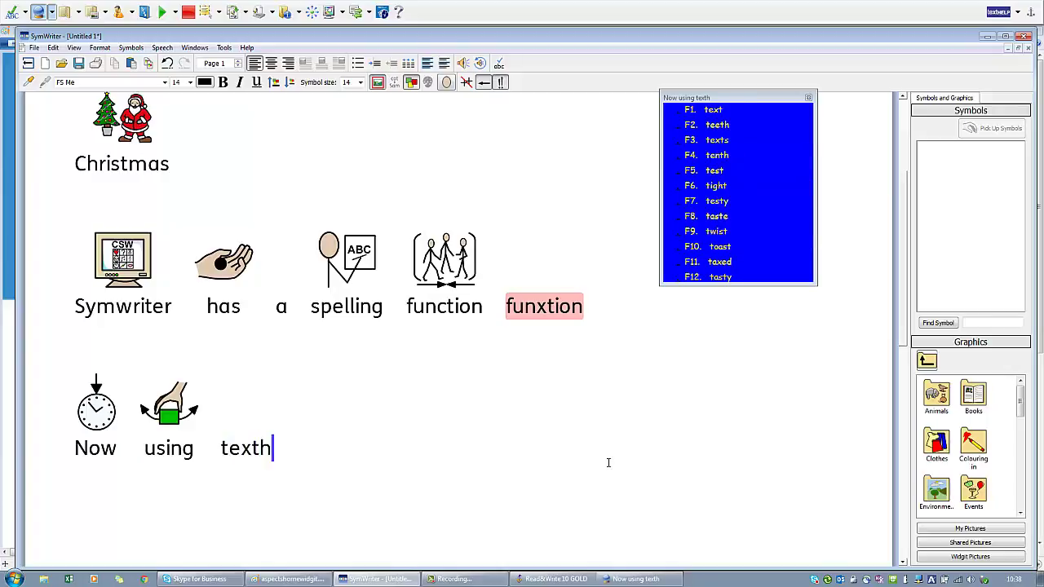
{"action": "type", "text": "elp w"}
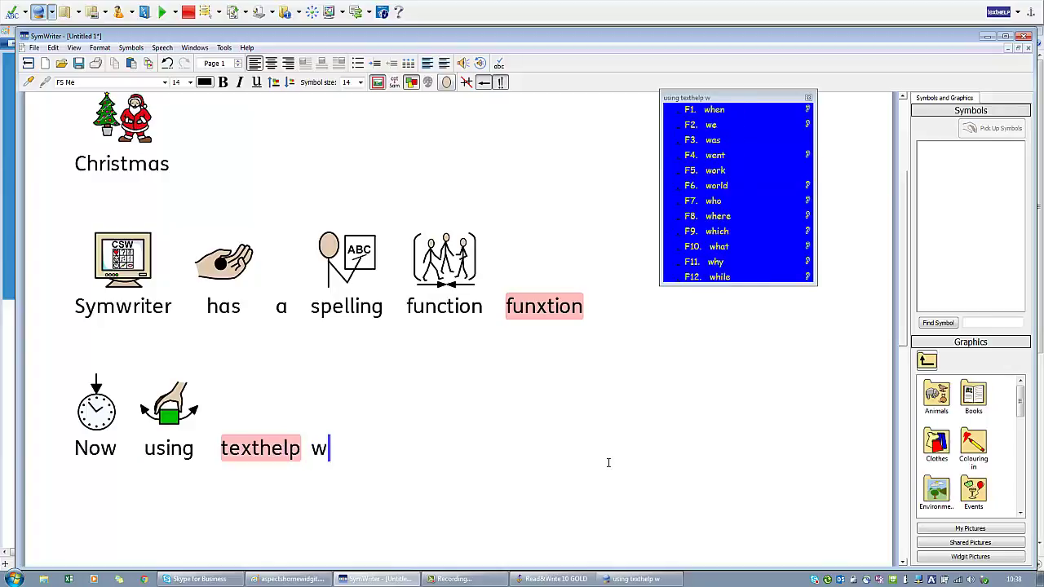
{"action": "type", "text": "e now have"}
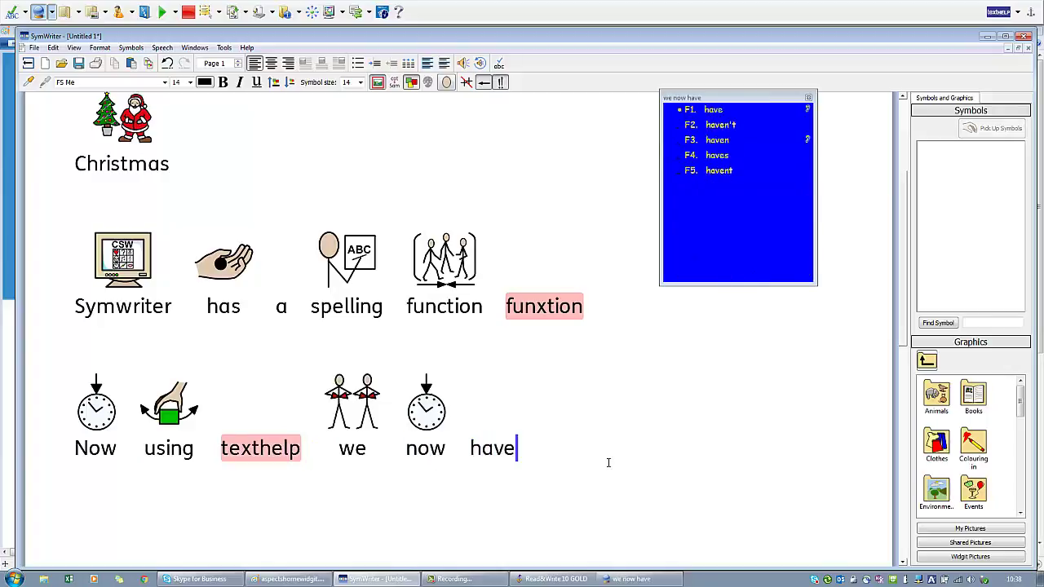
{"action": "type", "text": " two t"}
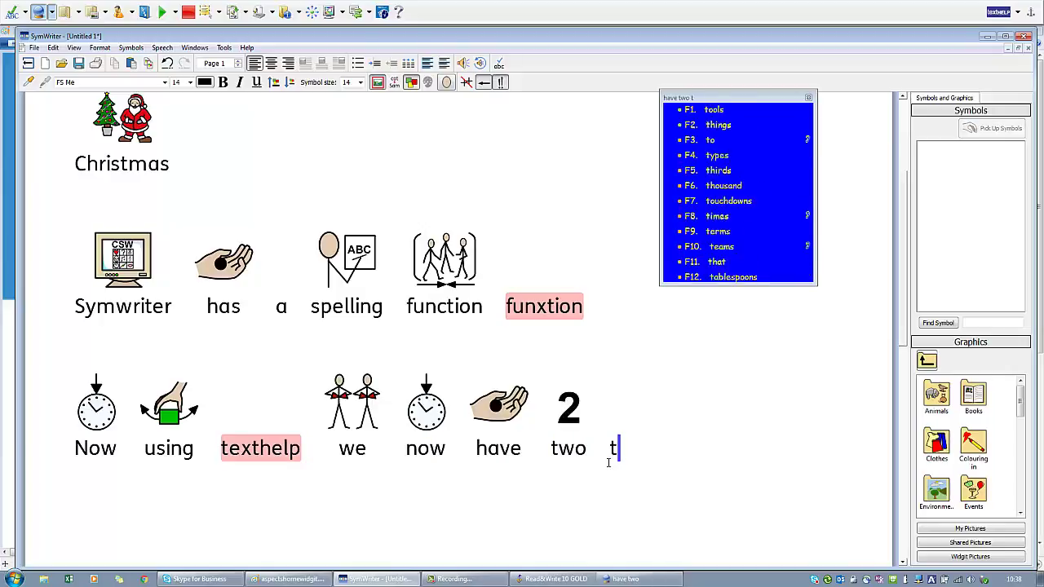
{"action": "type", "text": "ools"}
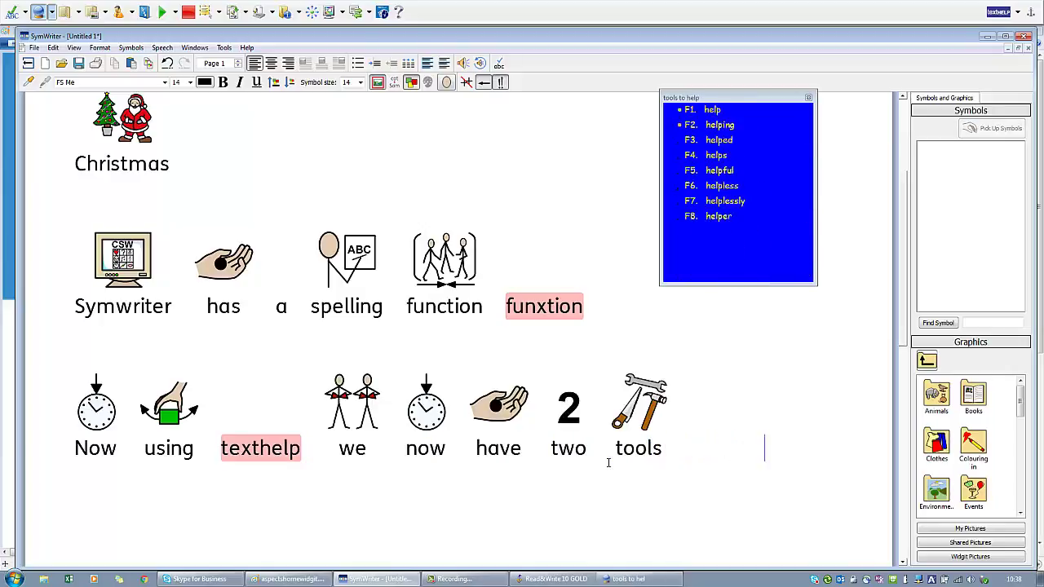
{"action": "type", "text": " to help us with o"}
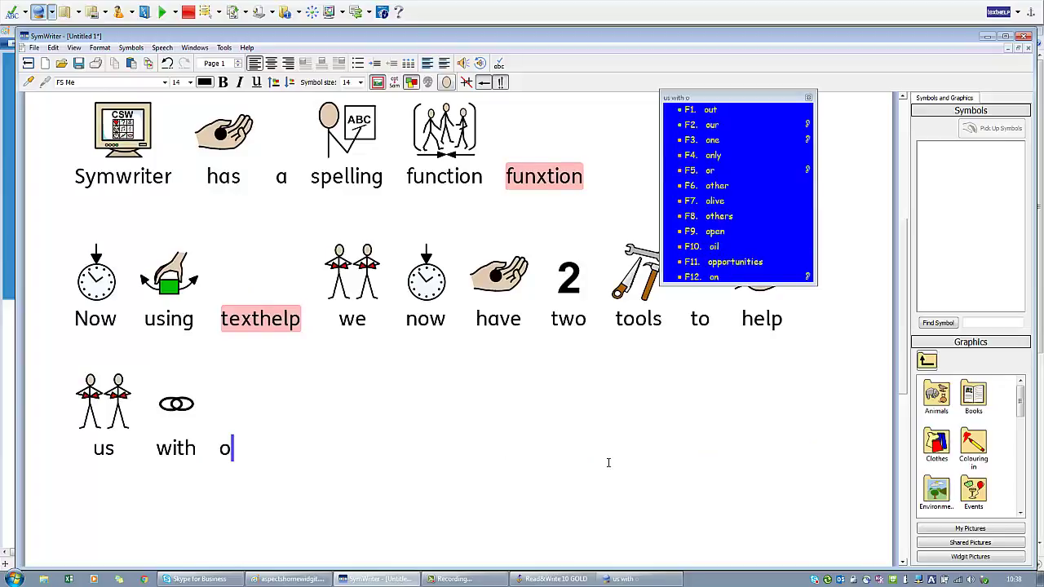
{"action": "type", "text": "ur s"}
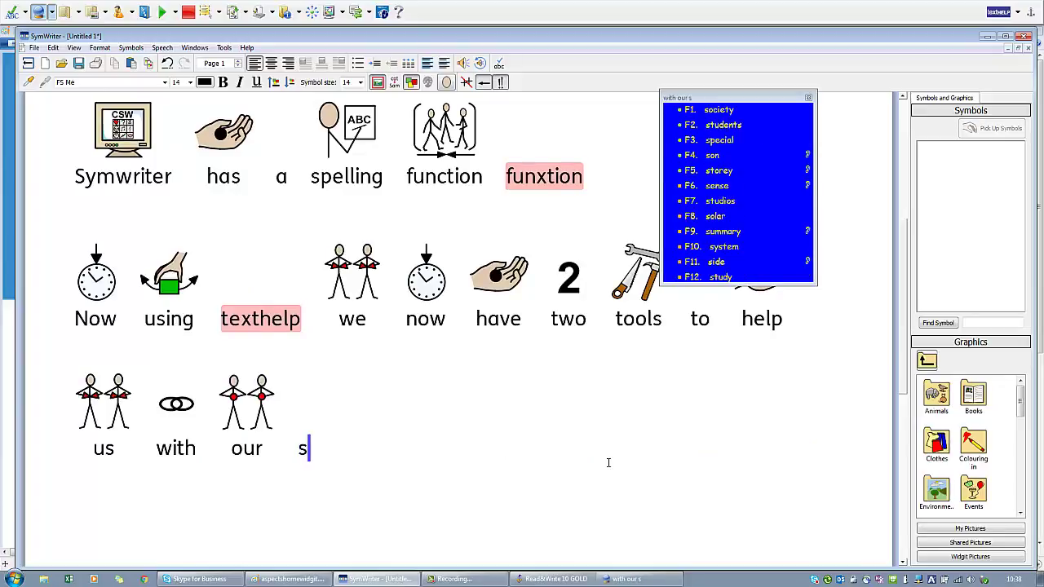
{"action": "key", "text": "BackSpace"}
Add the misspelling "writin" after "our" and insert "writing" from its word predictions.
{"action": "type", "text": "wri"}
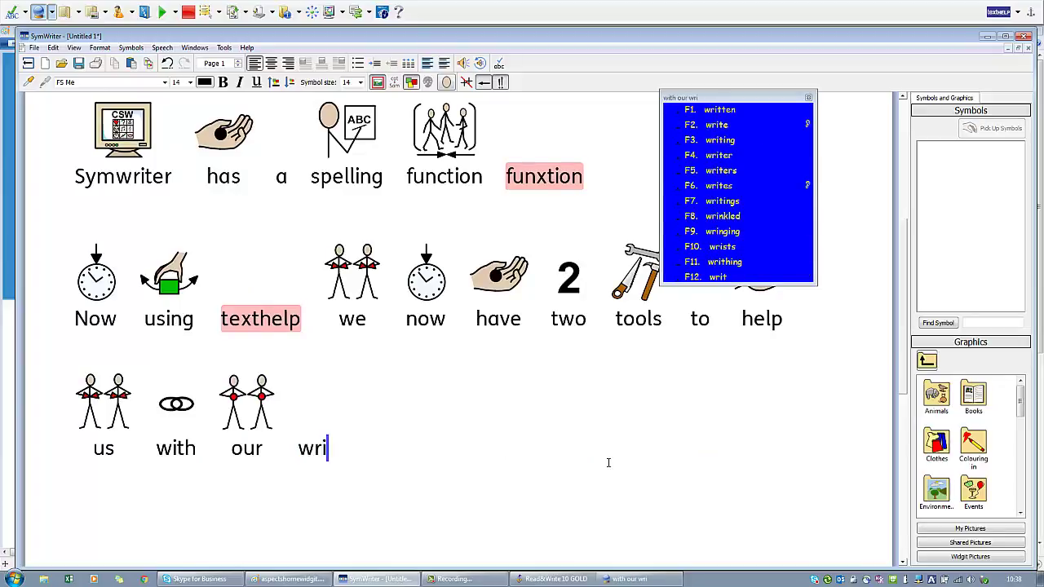
{"action": "type", "text": "tin"}
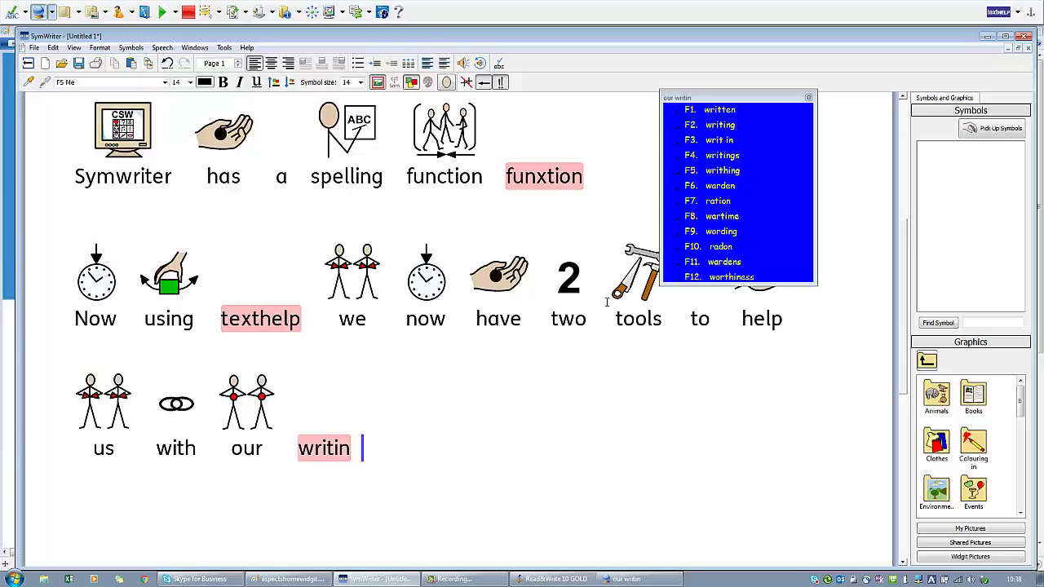
{"action": "left_click", "coordinate": [721, 126]}
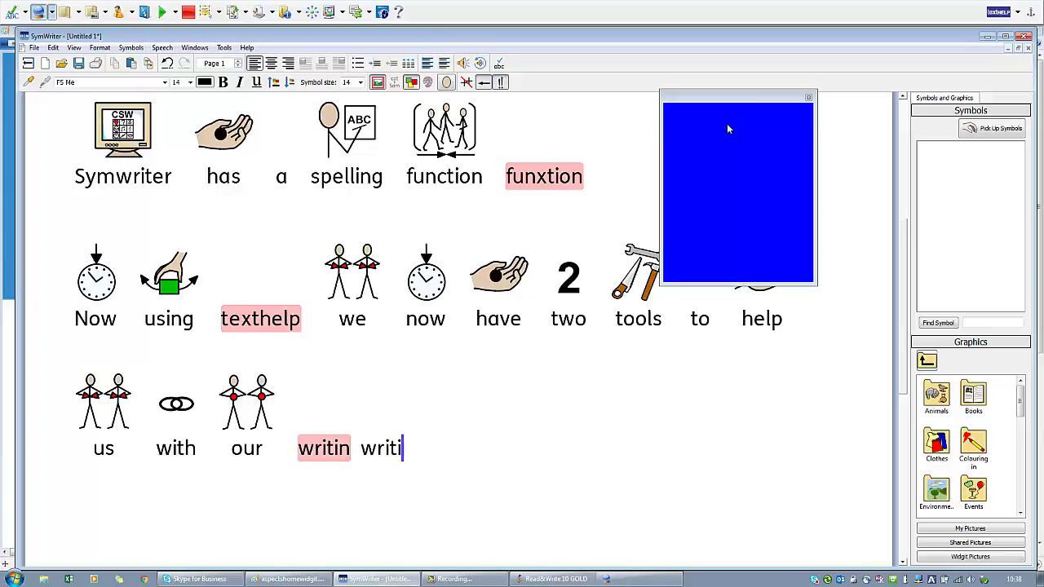
Delete the misspelled "writin" before "writing" and end the sentence with a full stop.
{"action": "left_click", "coordinate": [352, 449]}
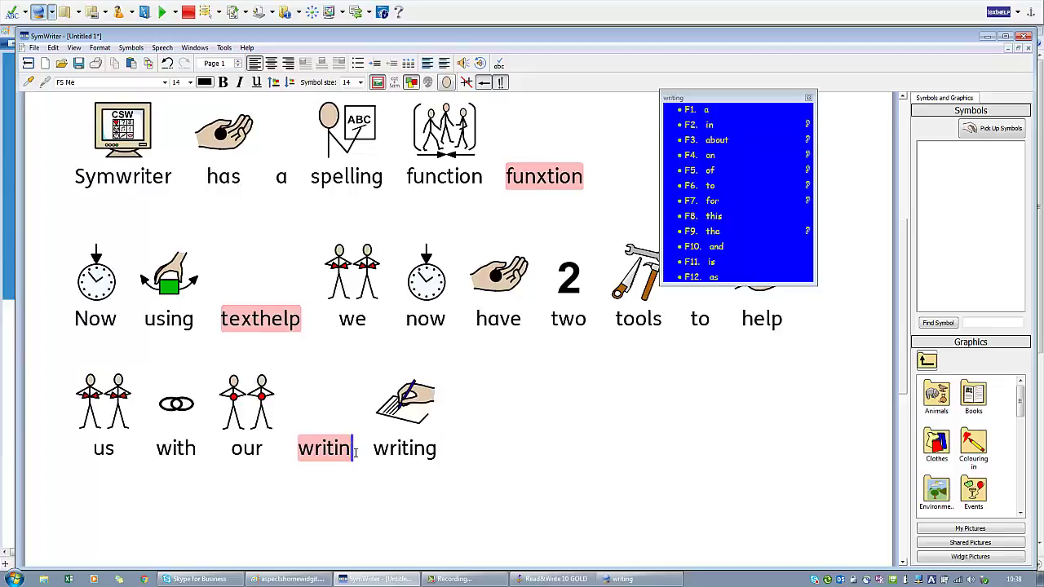
{"action": "key", "text": "BackSpace"}
{"action": "key", "text": "BackSpace"}
{"action": "key", "text": "BackSpace"}
{"action": "key", "text": "BackSpace"}
{"action": "key", "text": "BackSpace"}
{"action": "key", "text": "BackSpace"}
{"action": "key", "text": "BackSpace"}
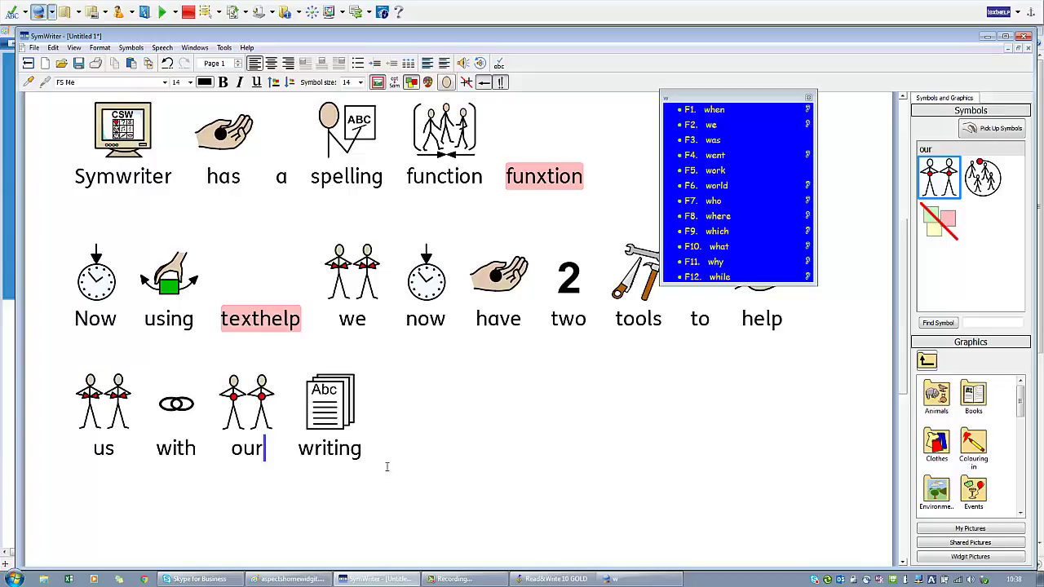
{"action": "left_click", "coordinate": [382, 451]}
{"action": "type", "text": "."}
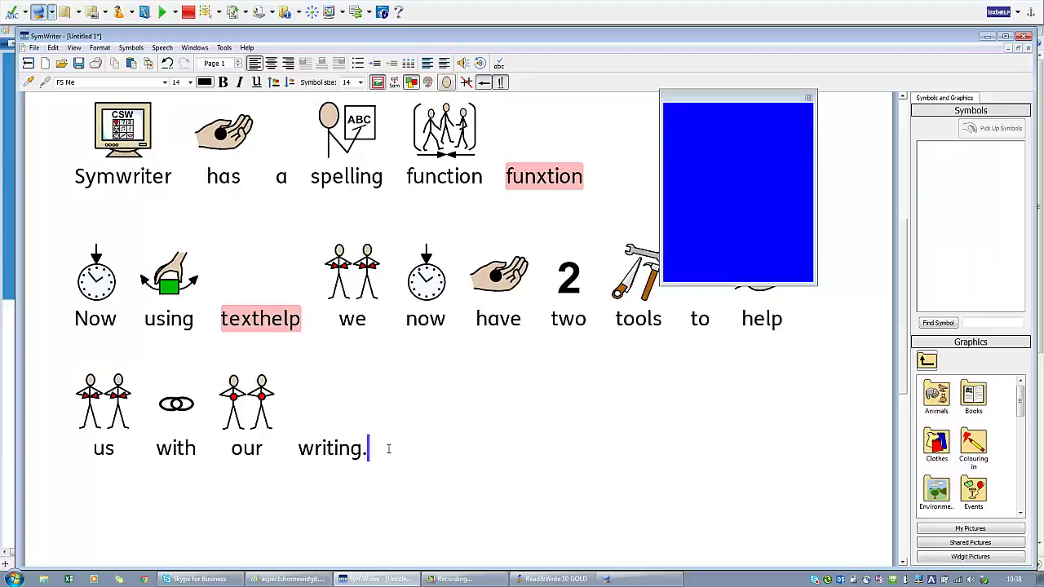